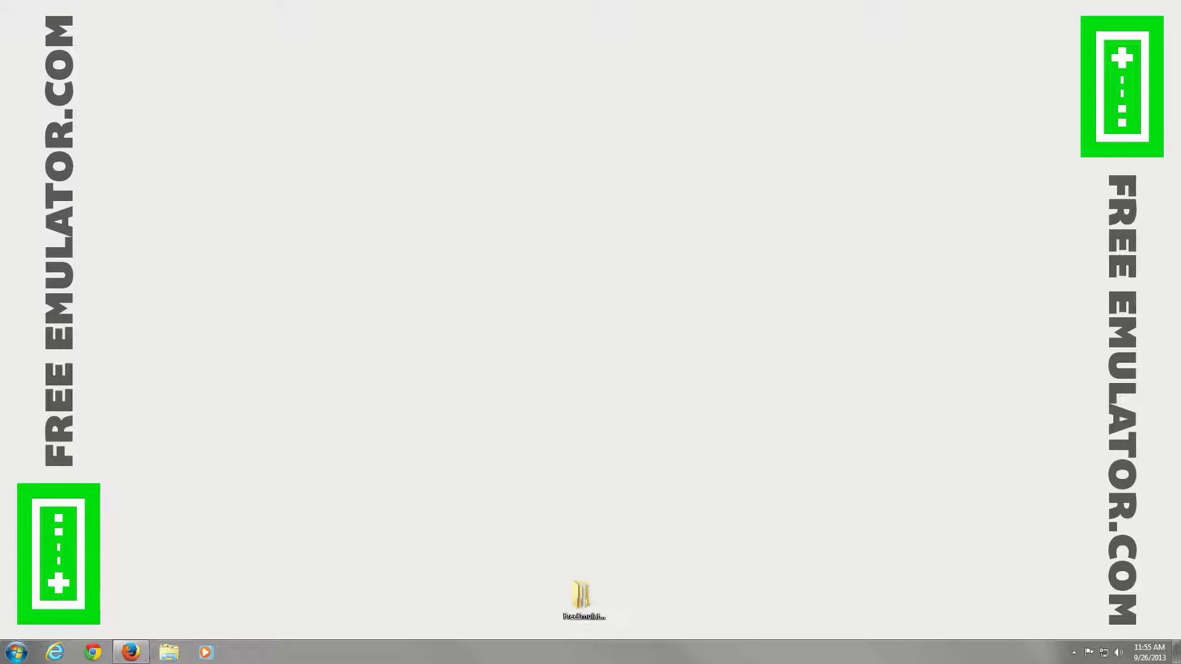
pyautogui.click(130, 652)
pyautogui.click(256, 42)
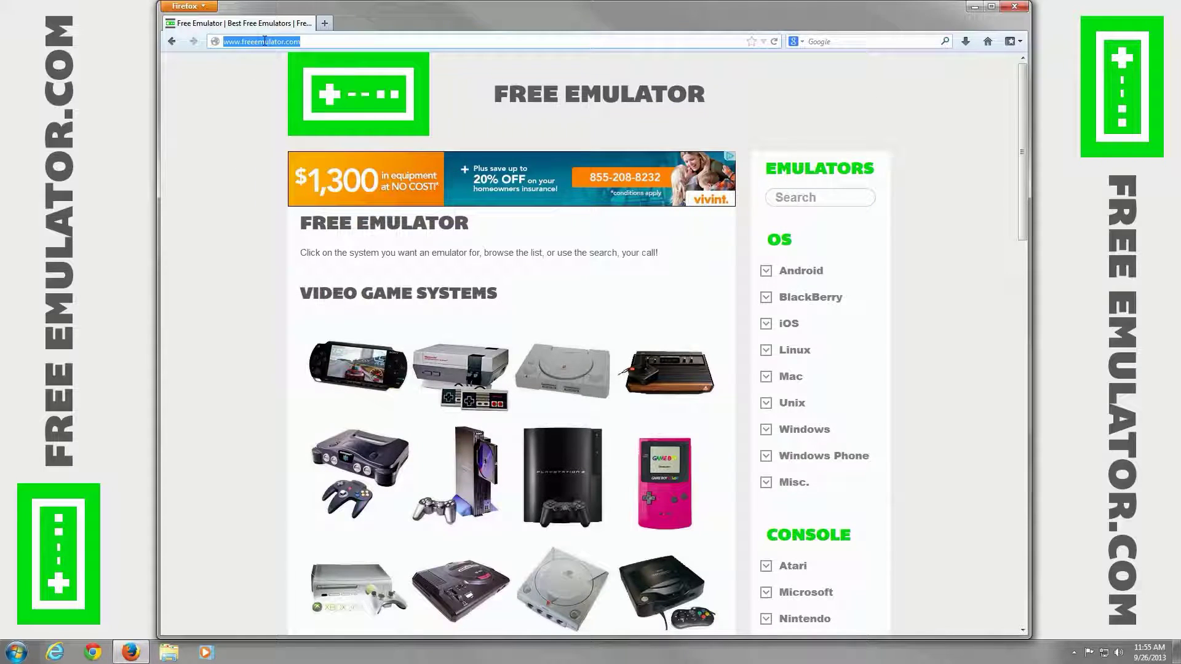
pyautogui.click(271, 41)
pyautogui.moveTo(301, 42); pyautogui.dragTo(145, 38)
pyautogui.click(941, 297)
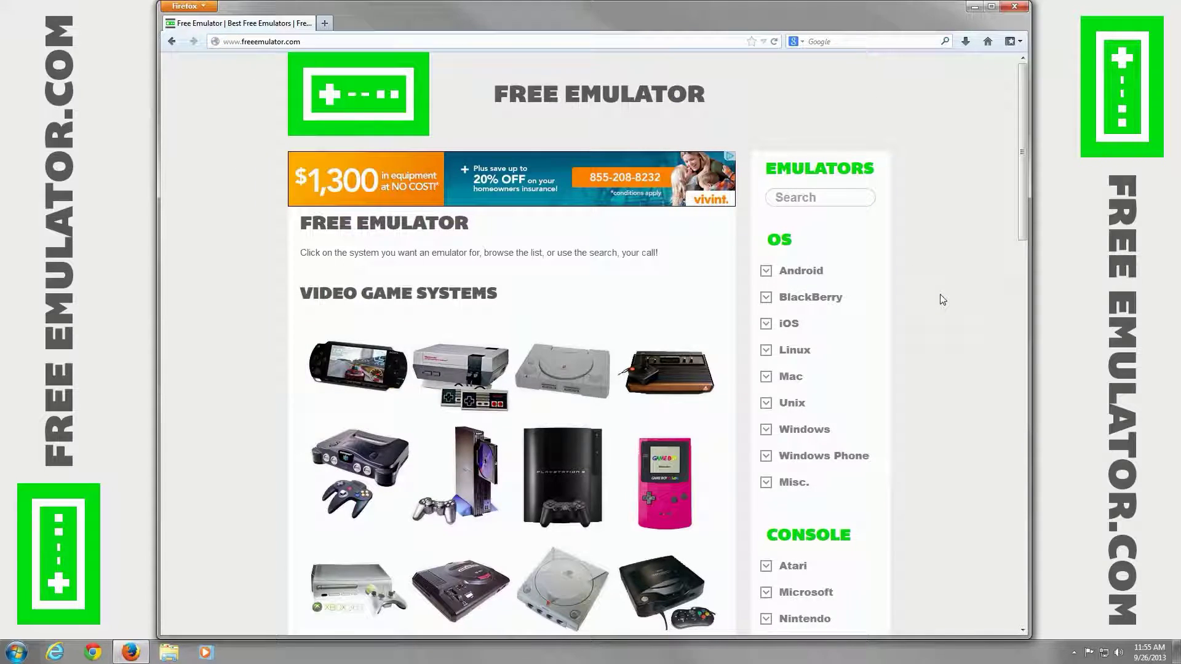
# - Expand the Windows emulator list on the site and open its Sega Dreamcast page
pyautogui.scroll(-5, 940, 296)
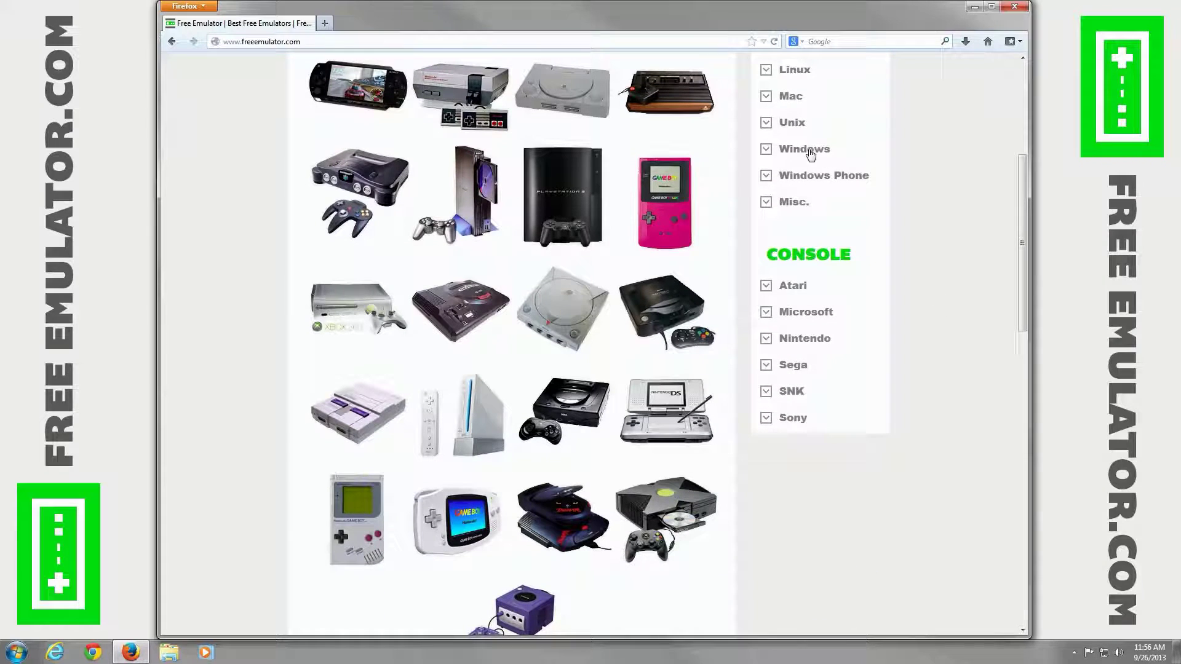
pyautogui.click(806, 150)
pyautogui.scroll(-6, 873, 412)
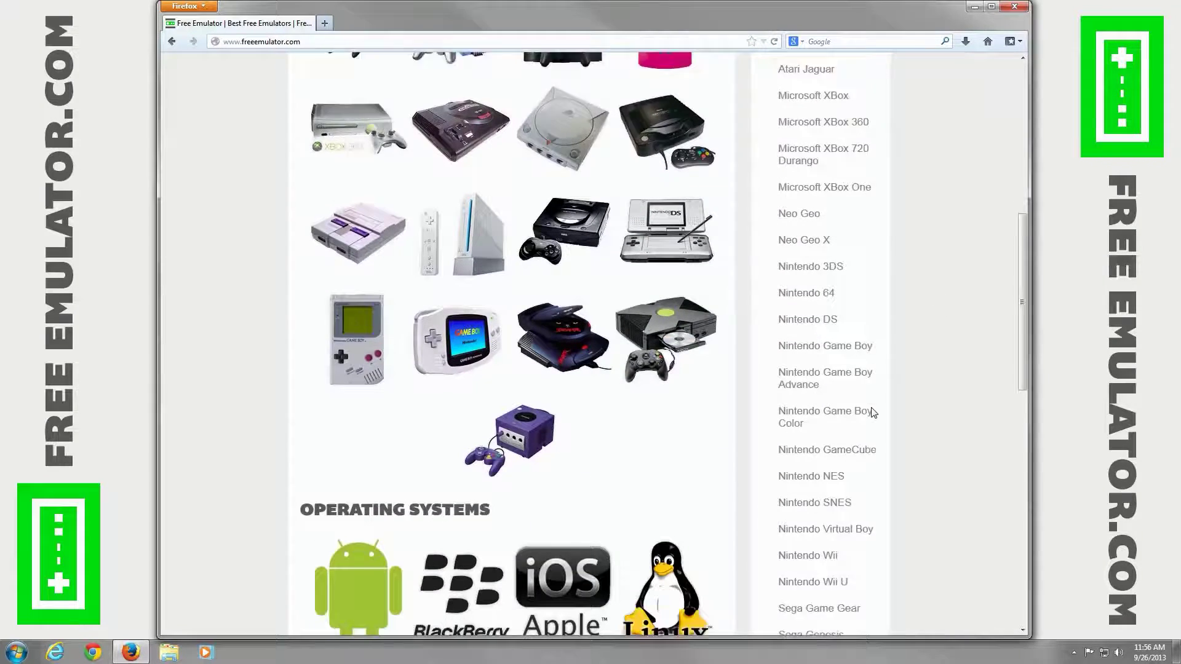
pyautogui.scroll(-1, 874, 413)
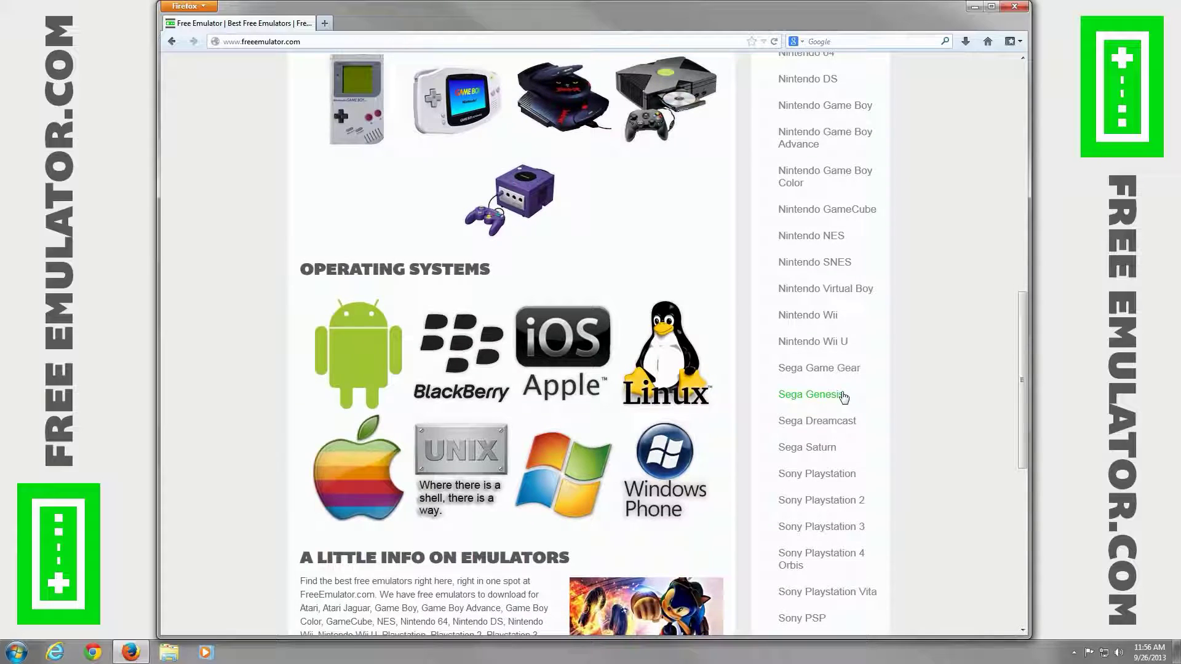
pyautogui.click(837, 423)
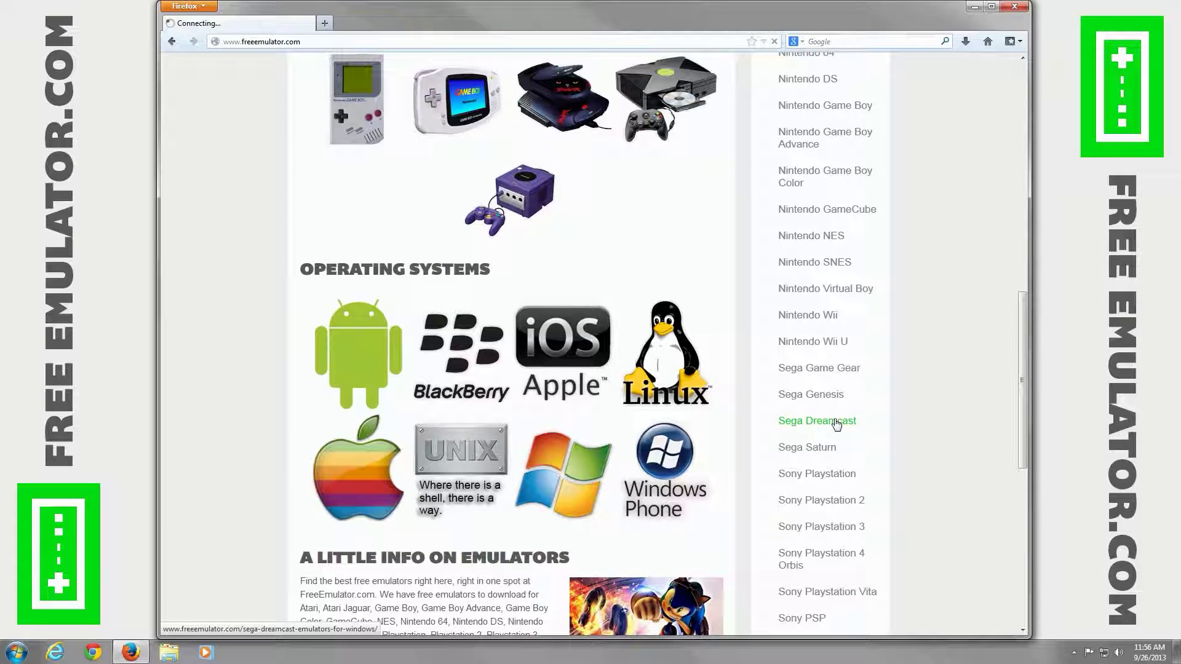
# - Download nullDC version 1.0.4, save NullDC_1.0.4_Final_with_BIOS.rar in the nullDC folder, and close the browser
pyautogui.scroll(-1, 582, 423)
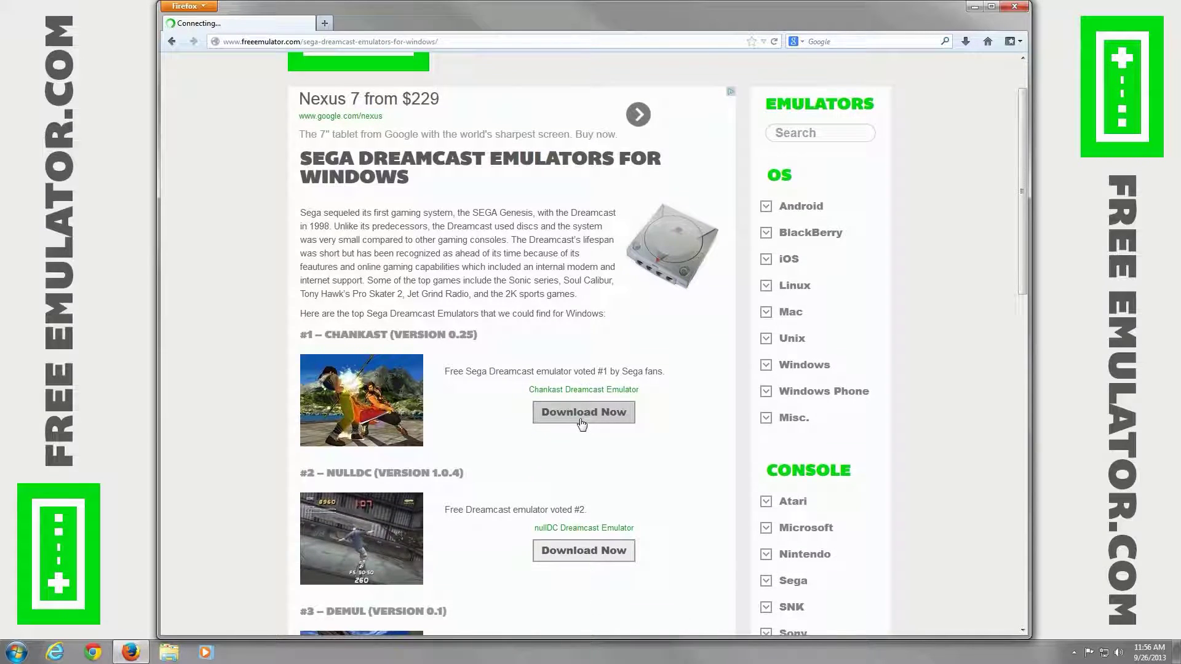
pyautogui.scroll(-1, 582, 423)
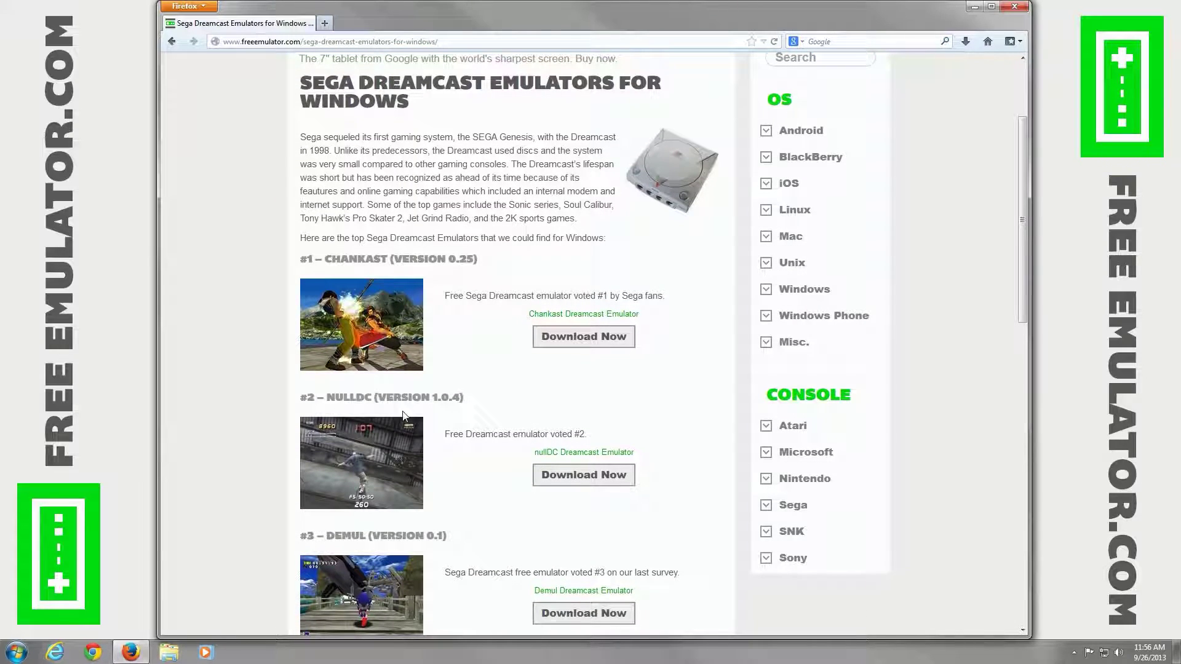
pyautogui.moveTo(352, 395); pyautogui.dragTo(465, 398)
pyautogui.click(456, 420)
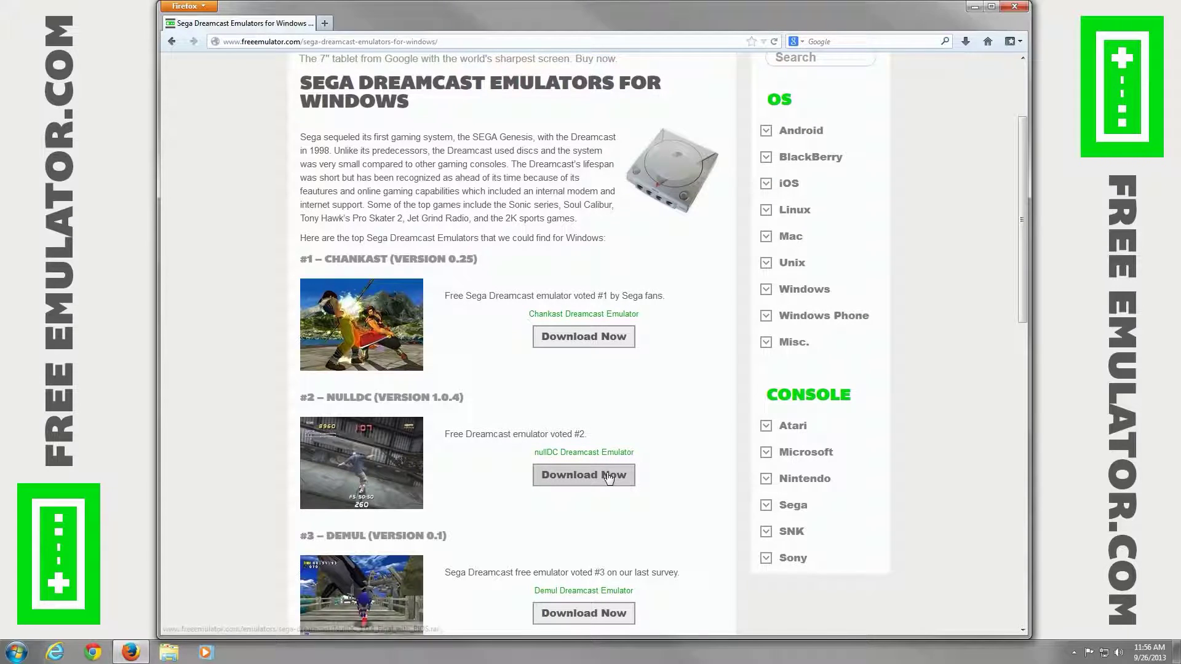
pyautogui.click(587, 476)
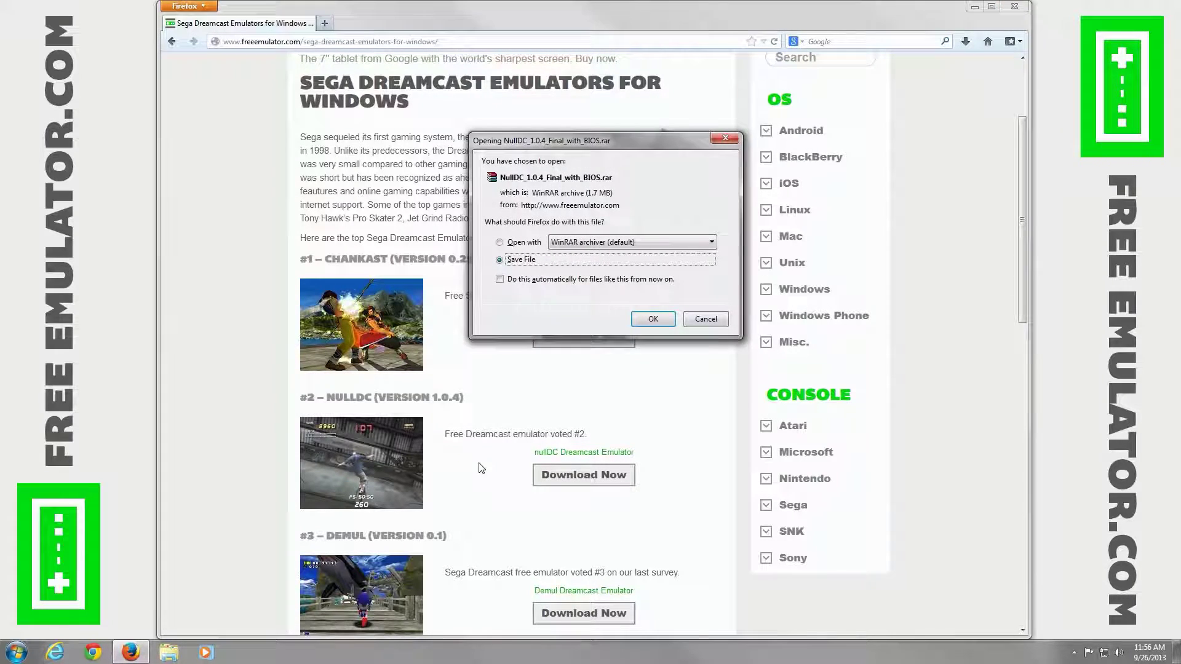
pyautogui.click(652, 319)
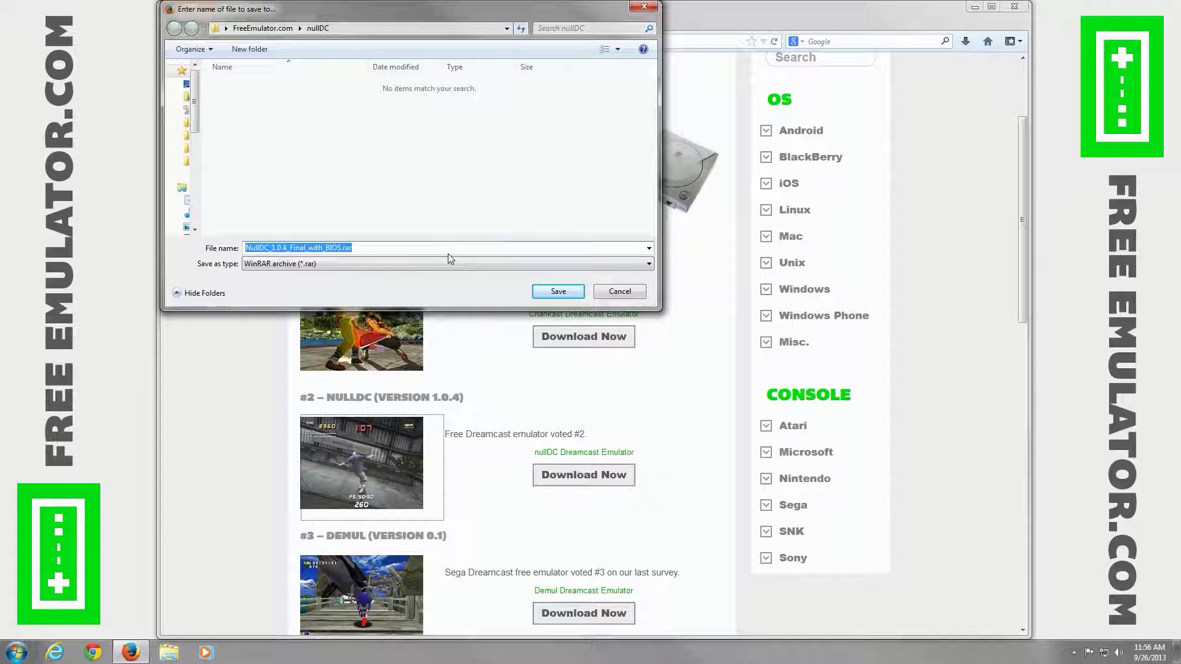
pyautogui.click(548, 293)
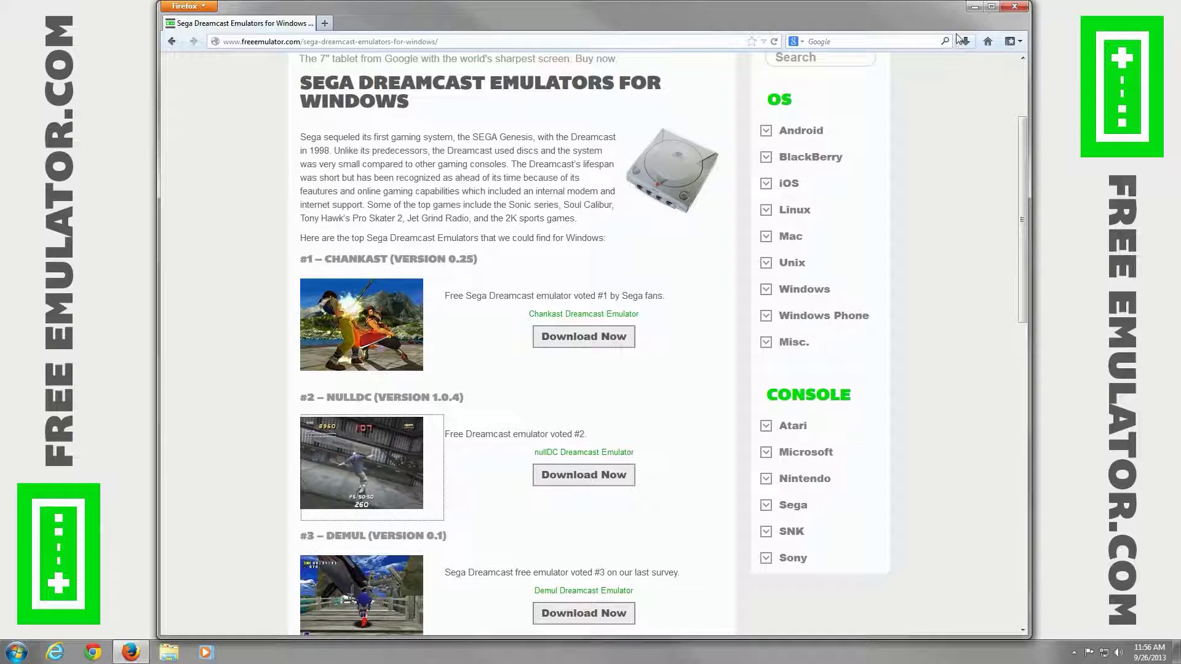
pyautogui.click(1019, 10)
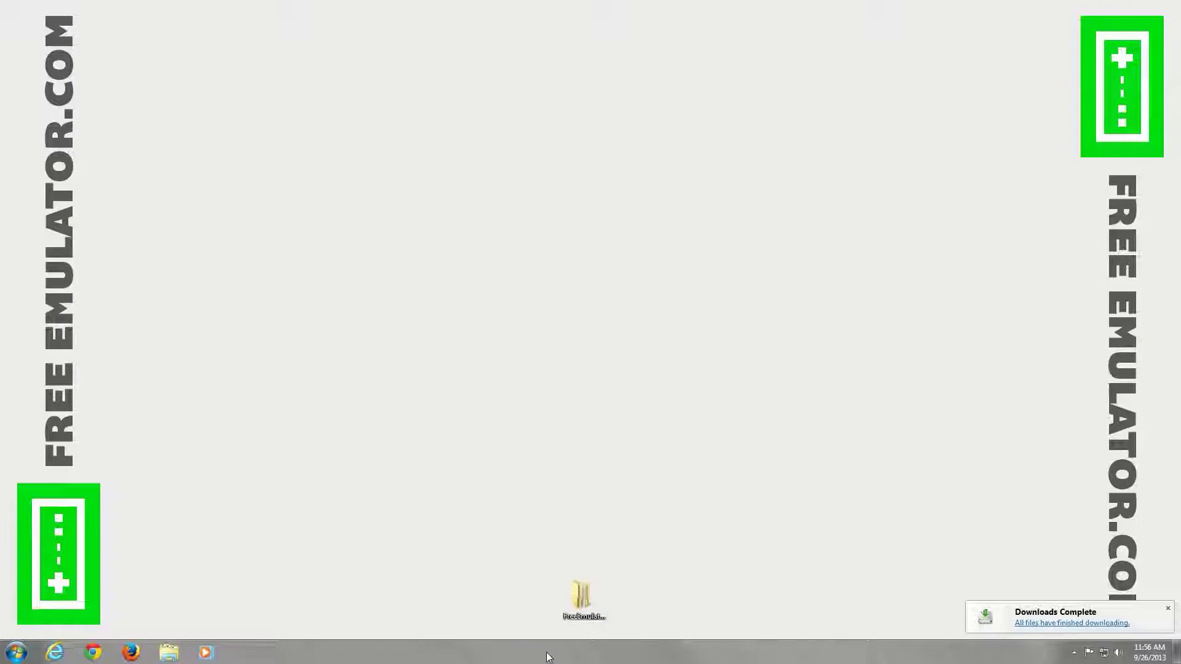
# - Extract NullDC_1.0.4_Final_with_BIOS.rar directly inside the nullDC folder of the desktop's FreeEmulator.com folder
pyautogui.doubleClick(572, 624)
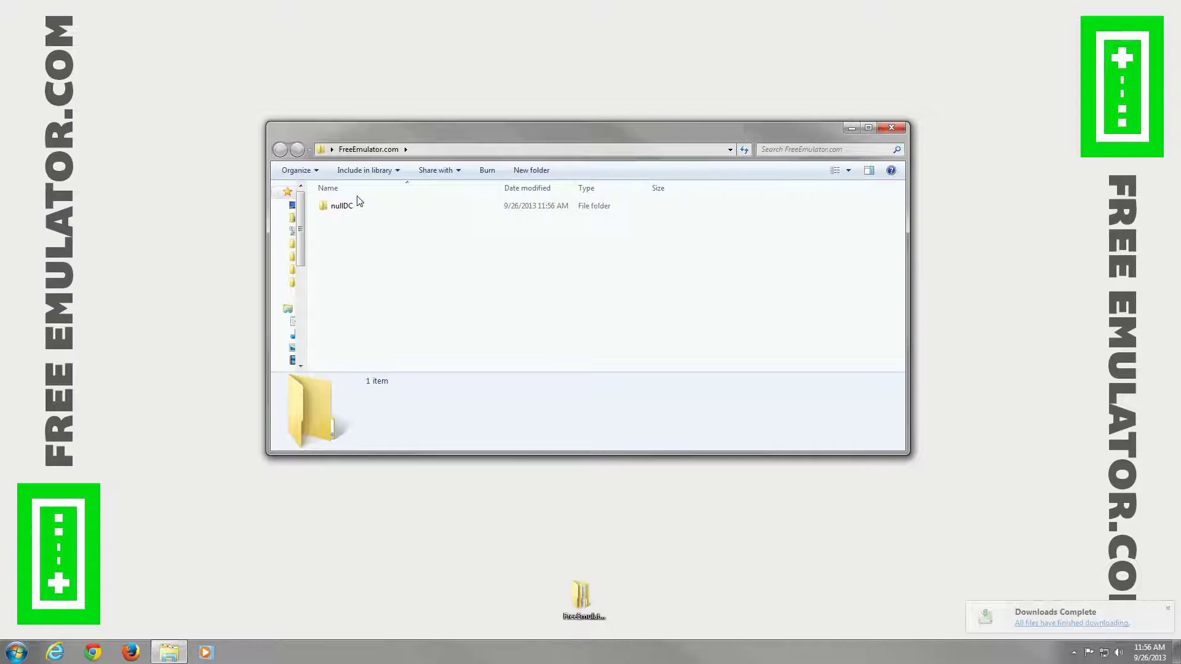
pyautogui.click(348, 212)
pyautogui.doubleClick(349, 213)
pyautogui.rightClick(348, 209)
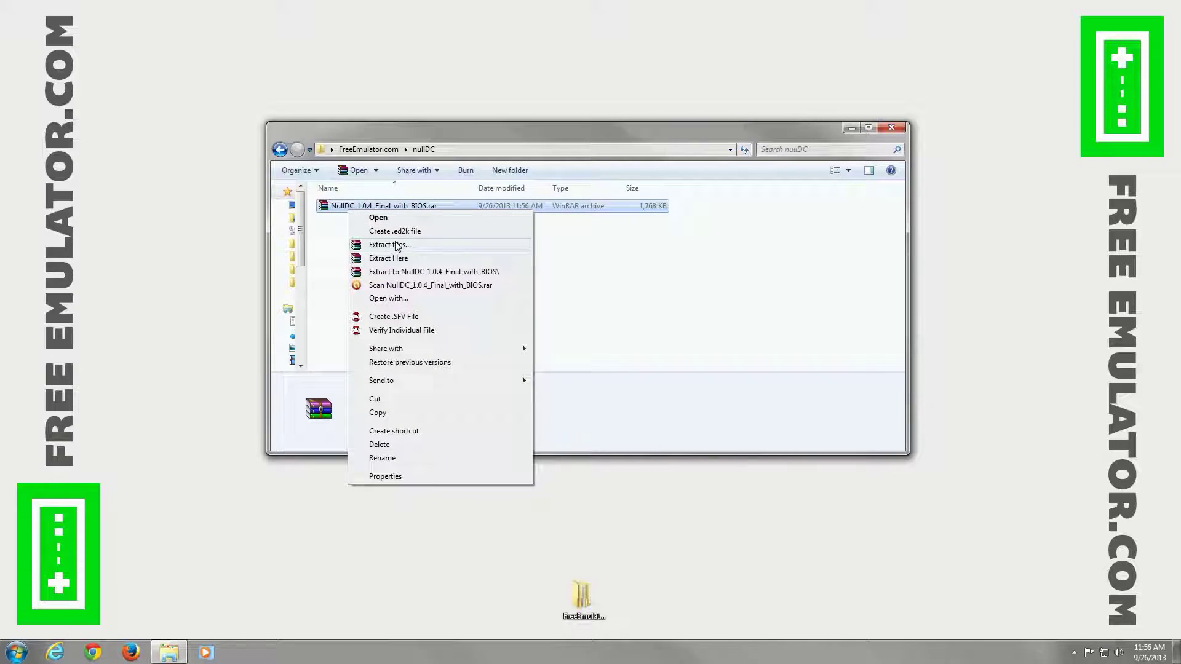
pyautogui.click(406, 262)
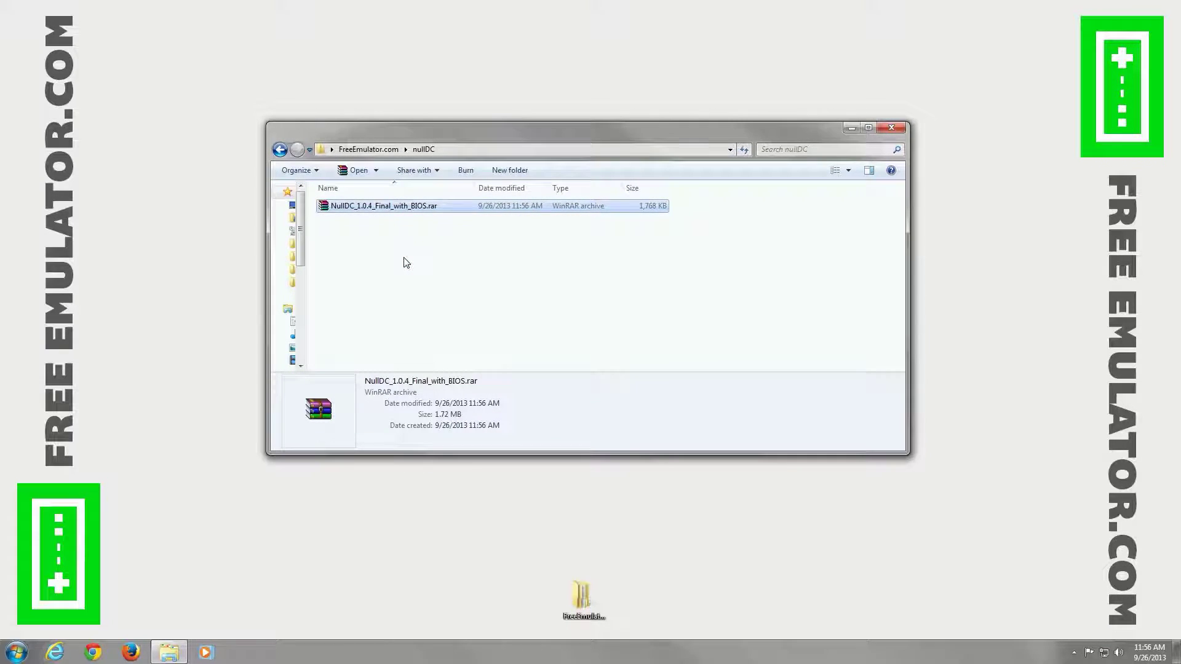
# - Launch nullDC_Win32_Release-NoTrace.exe from the extracted Dreamcast folder, close the folder window, and place the emulator window beside its console
pyautogui.doubleClick(348, 206)
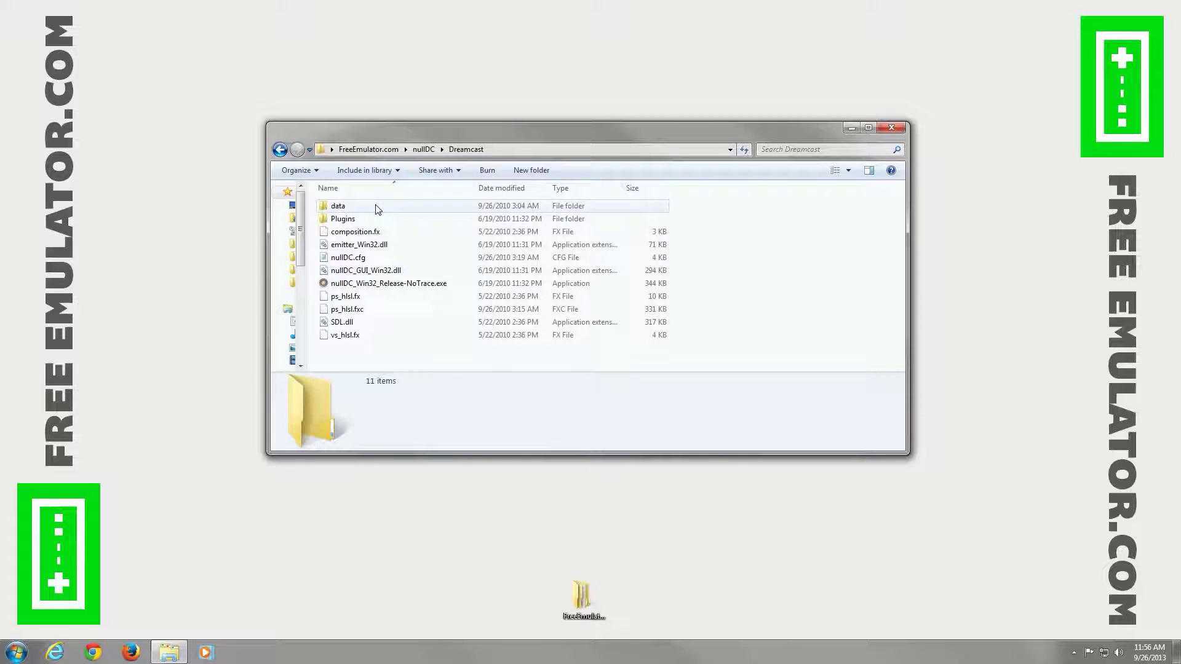
pyautogui.doubleClick(423, 285)
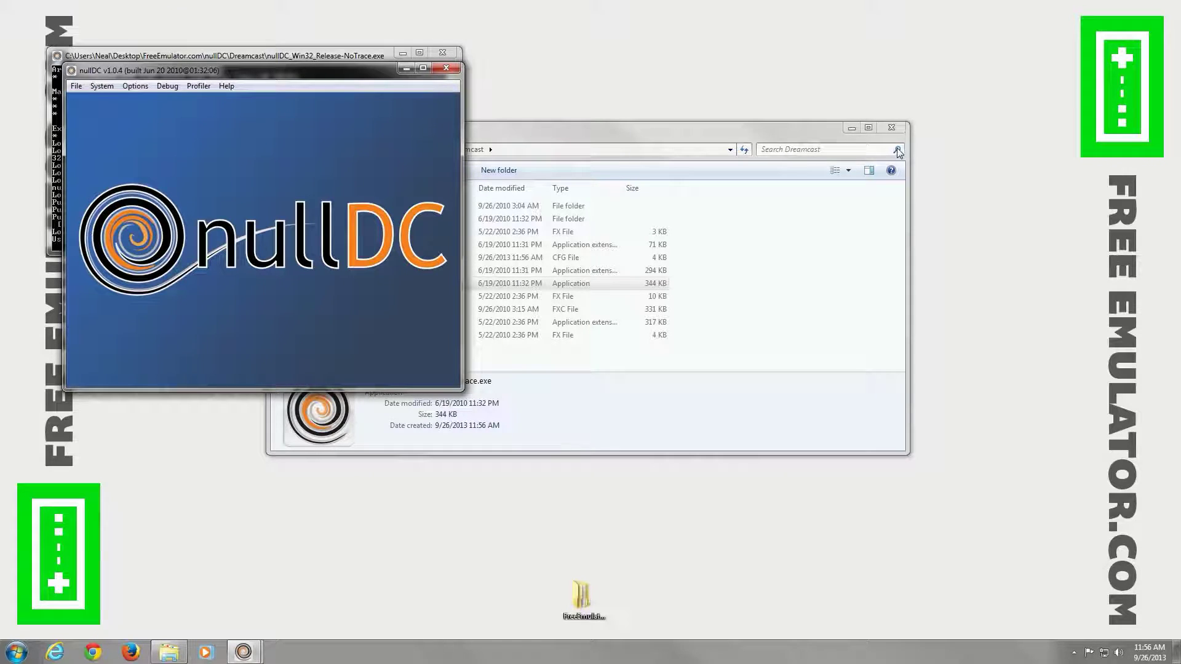
pyautogui.click(895, 127)
pyautogui.moveTo(297, 71); pyautogui.dragTo(704, 51)
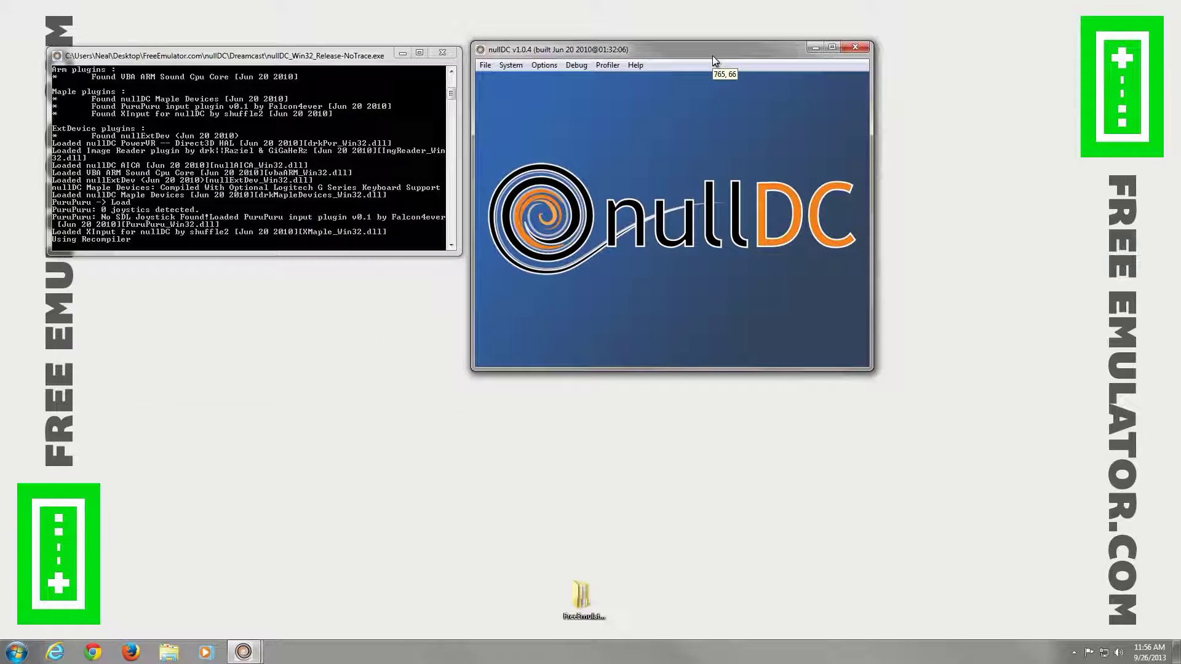
pyautogui.click(229, 90)
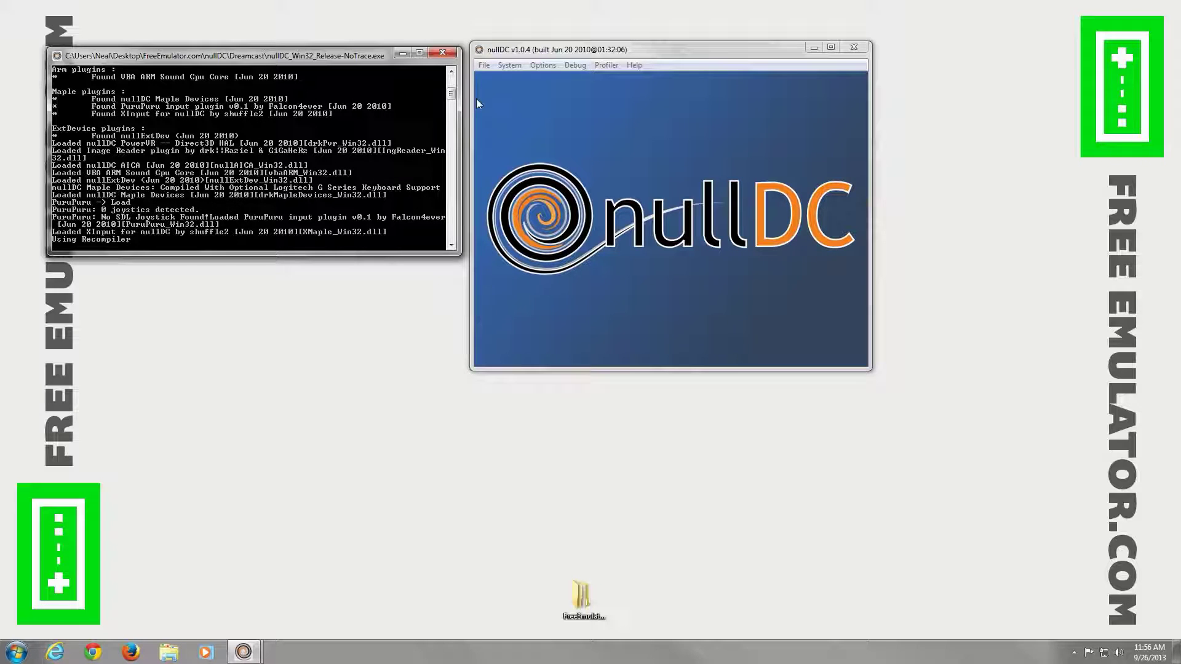
# - Check the disc image path in the Normal Boot image selection and leave without booting
pyautogui.click(486, 65)
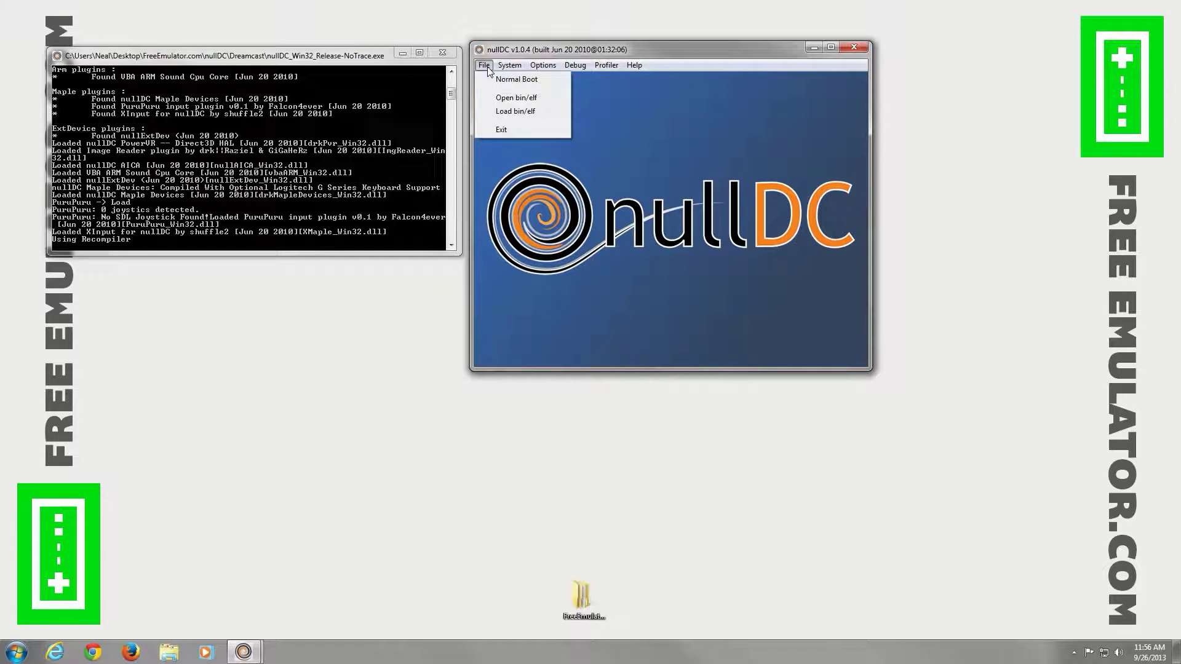
pyautogui.click(500, 80)
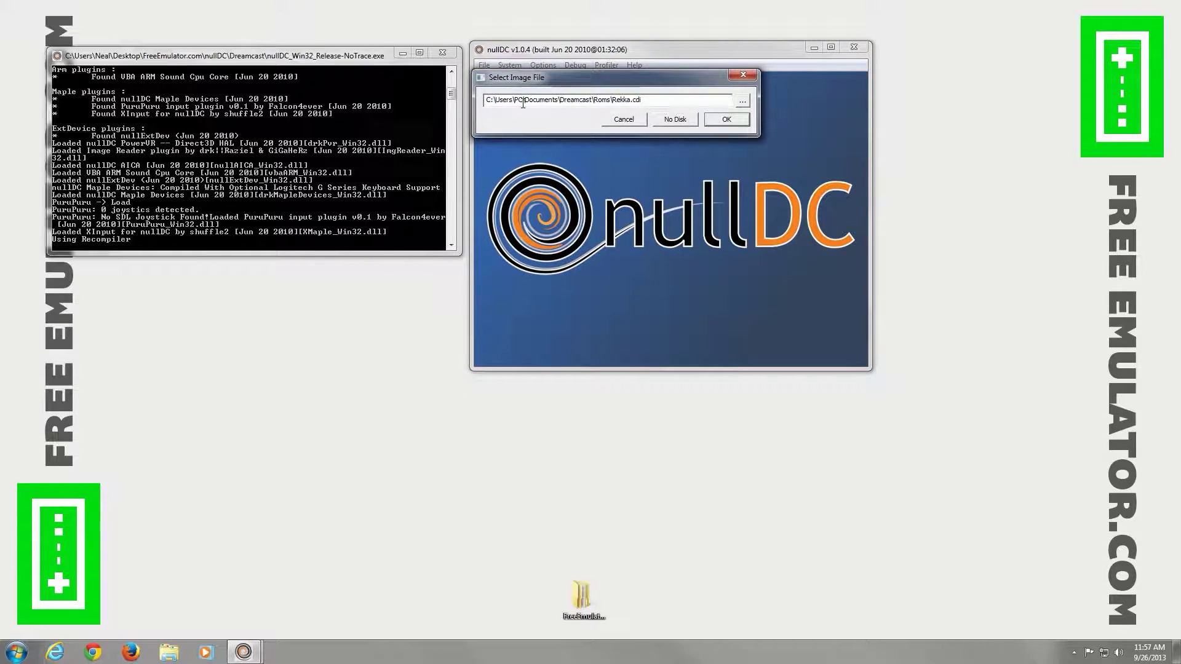
pyautogui.moveTo(486, 101); pyautogui.dragTo(668, 109)
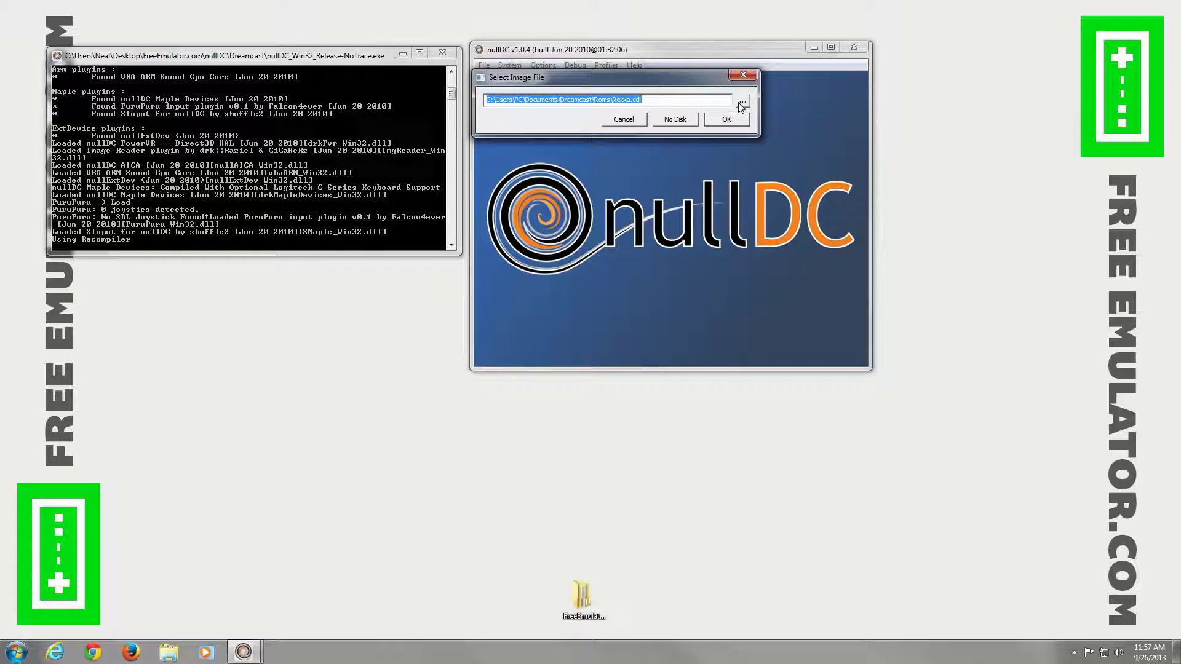
pyautogui.click(623, 119)
# - Examine the emulator's file commands and the nullDC Settings options, including Enable Dynarec, Enable CP pass and Cable Type
pyautogui.click(483, 66)
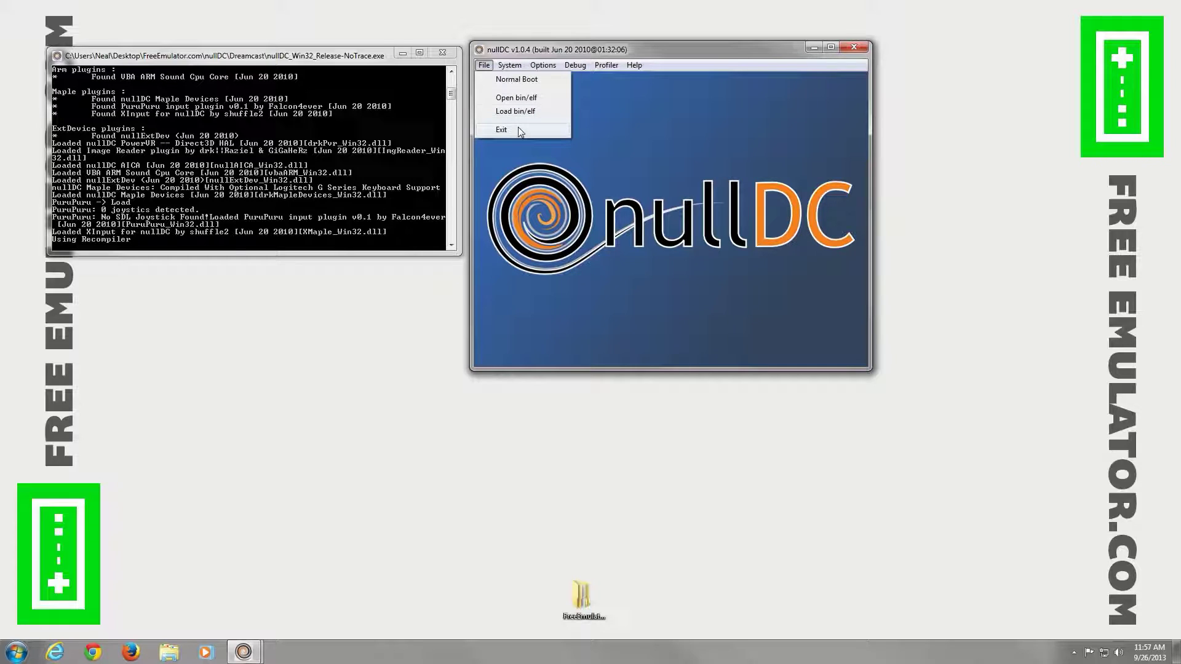
pyautogui.moveTo(510, 65)
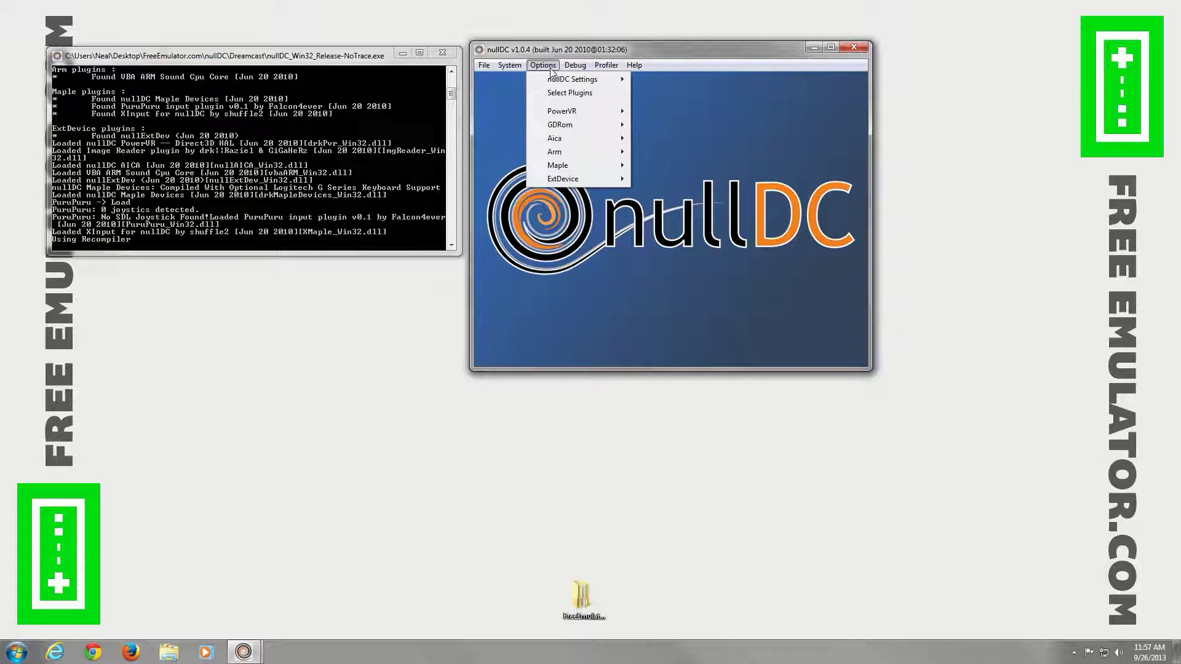
pyautogui.moveTo(570, 79)
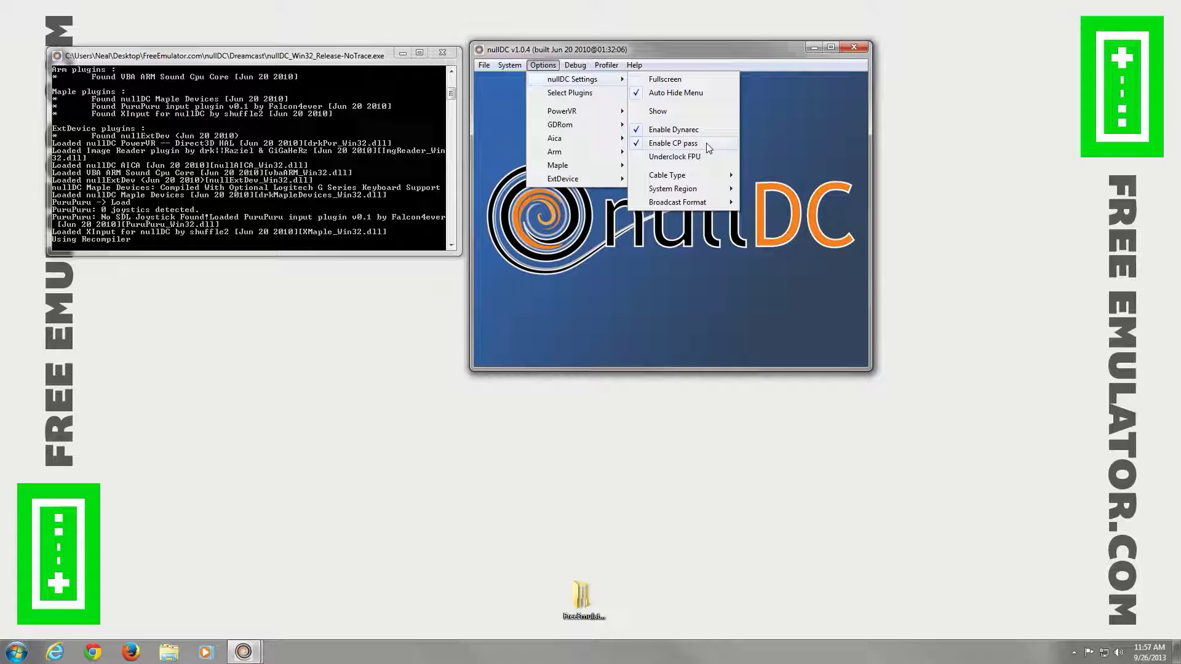
pyautogui.moveTo(700, 174)
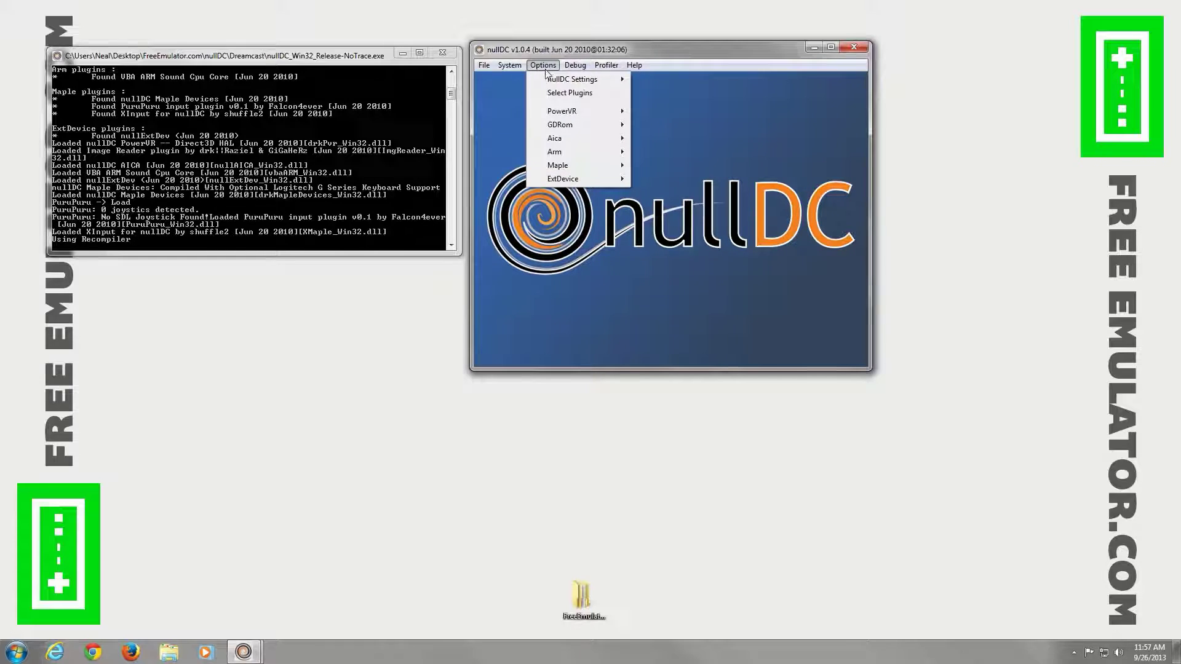
# - Open the plugin selection and review the choices for the PowerVR graphics, GDRom, AICA sound core and ARM7 sound CPU plugins
pyautogui.click(563, 93)
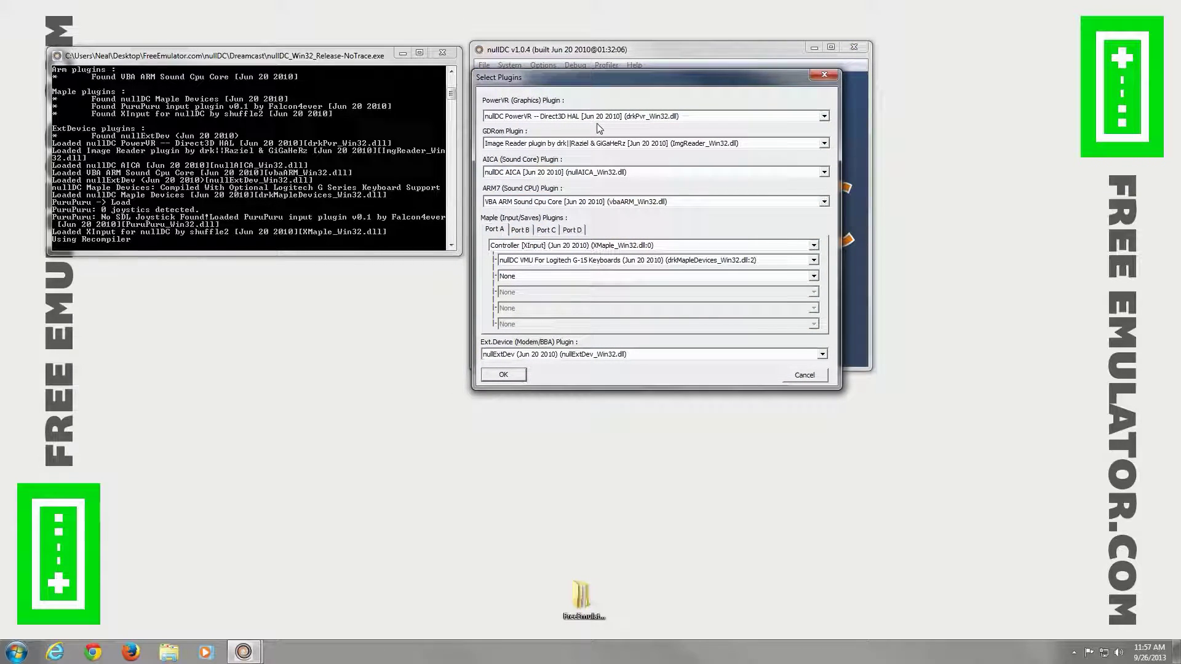
pyautogui.click(624, 114)
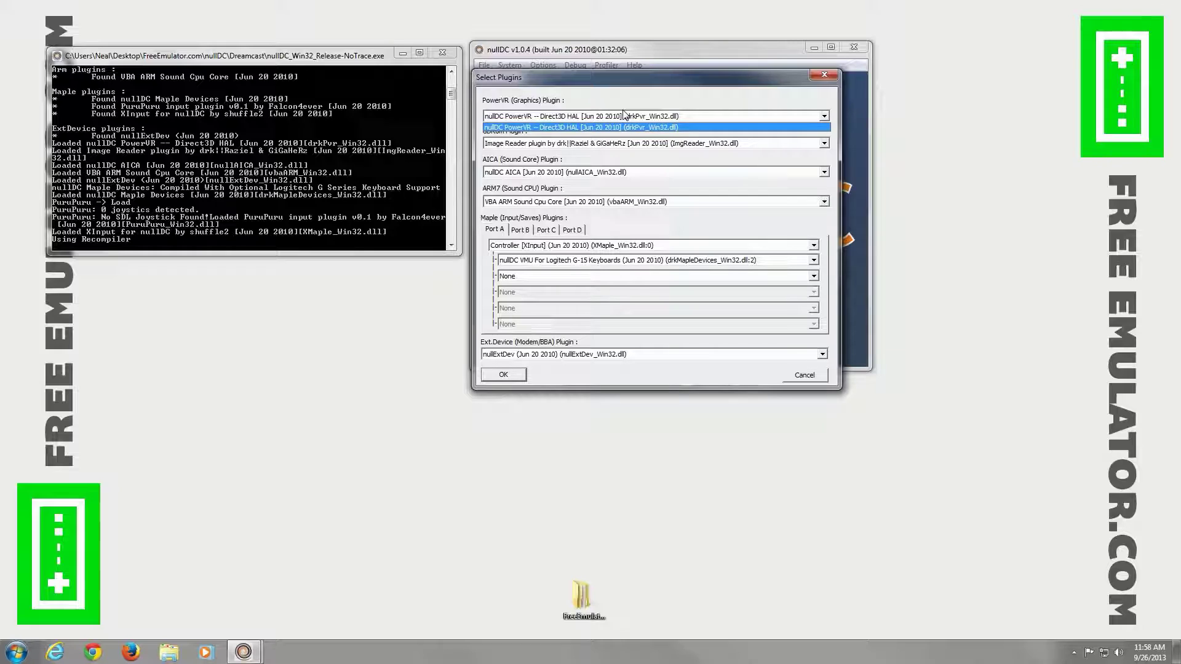
pyautogui.click(641, 126)
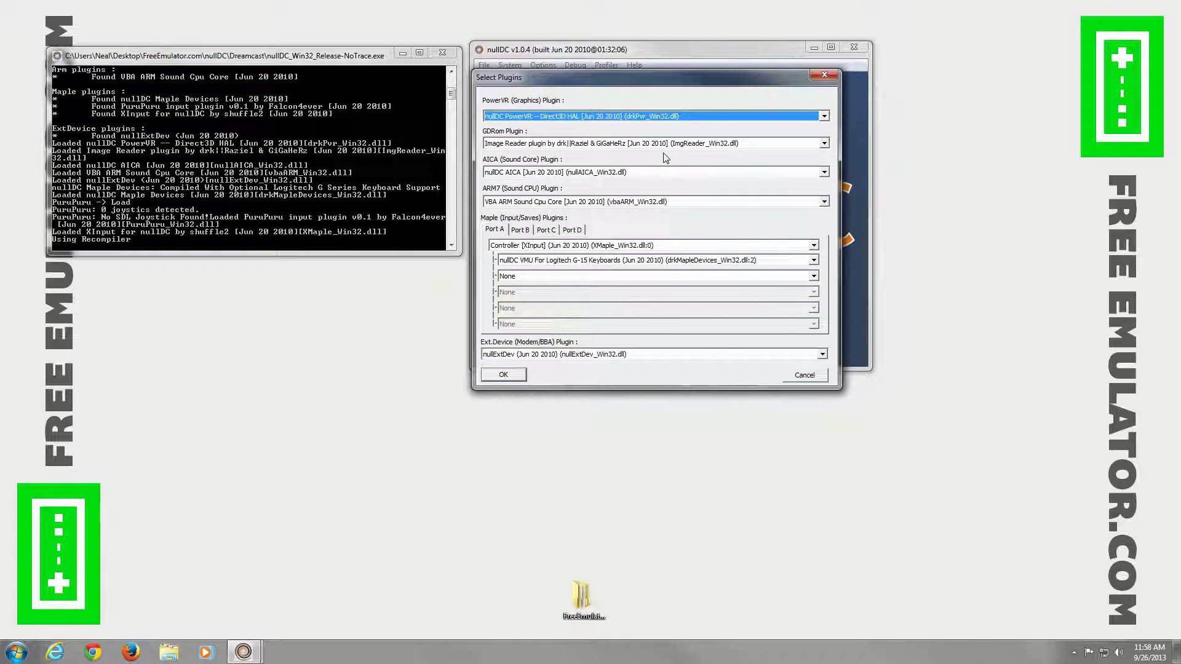
pyautogui.click(758, 147)
pyautogui.click(738, 153)
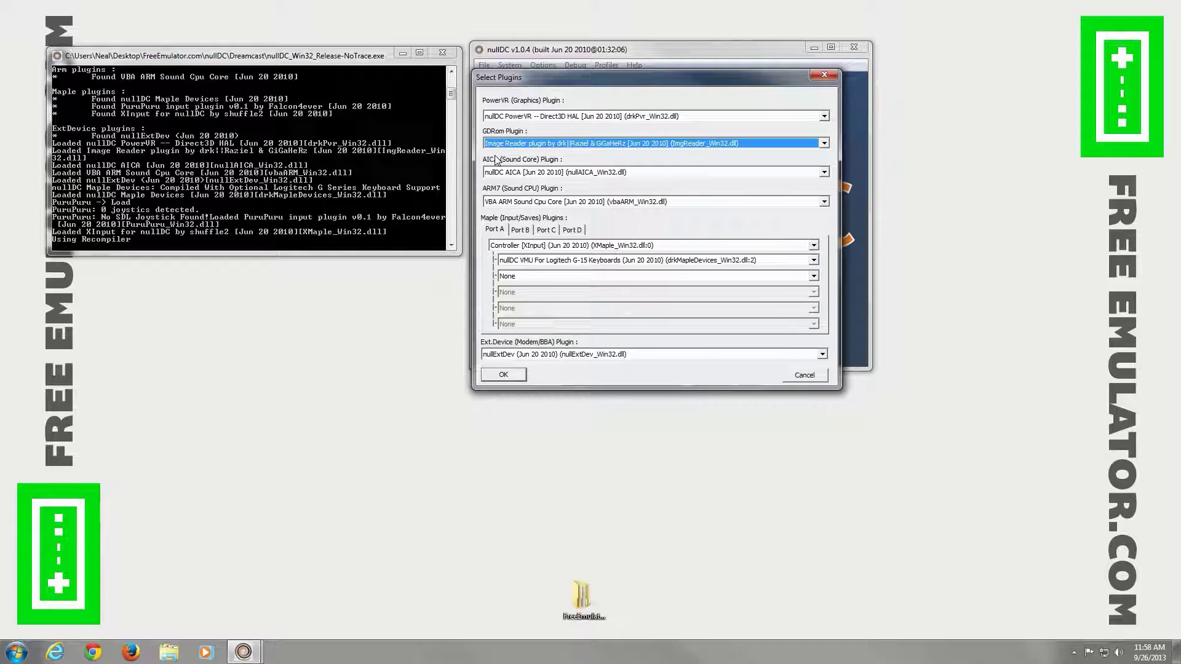
pyautogui.click(685, 174)
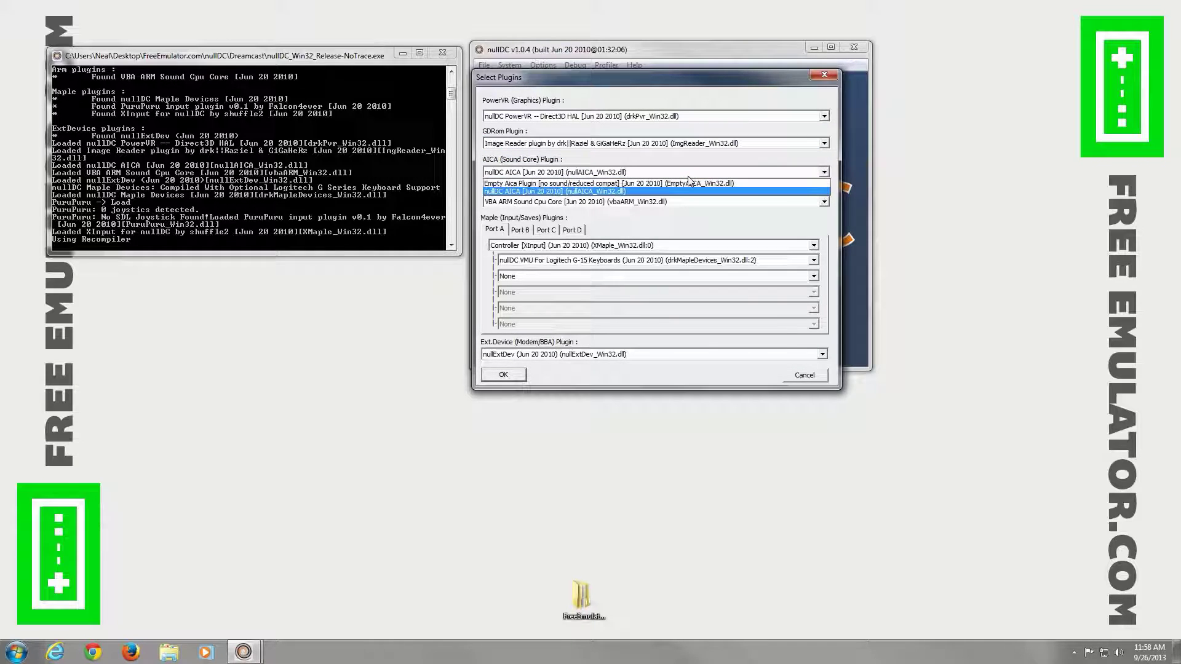
pyautogui.click(688, 177)
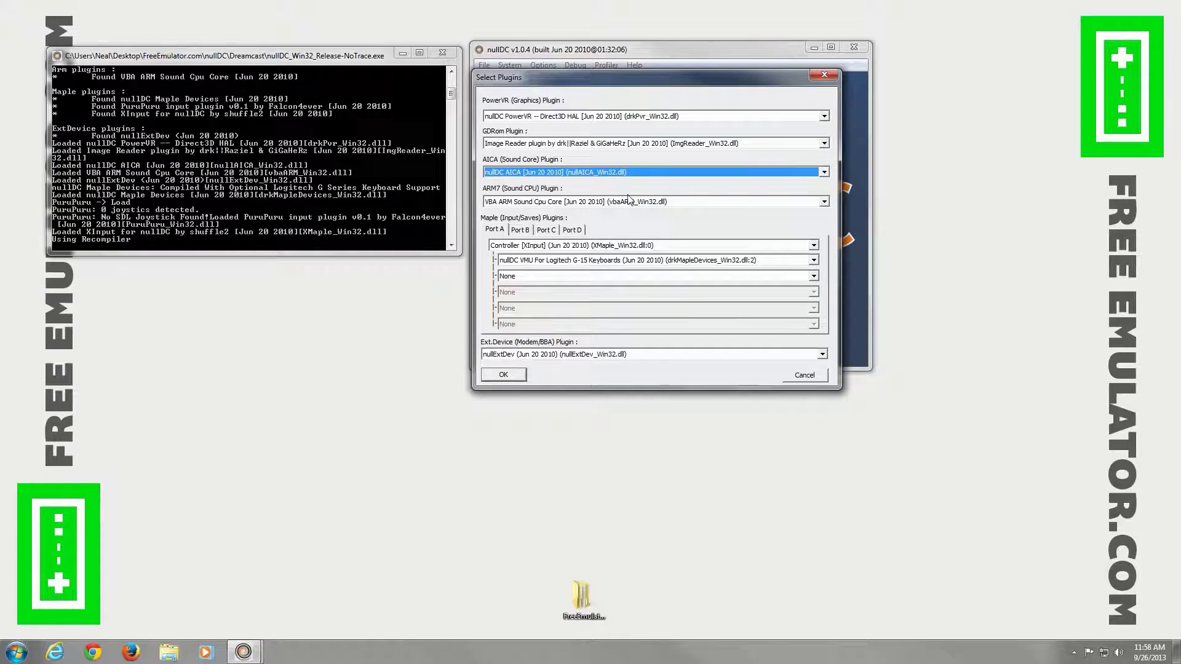
pyautogui.click(690, 198)
pyautogui.click(689, 198)
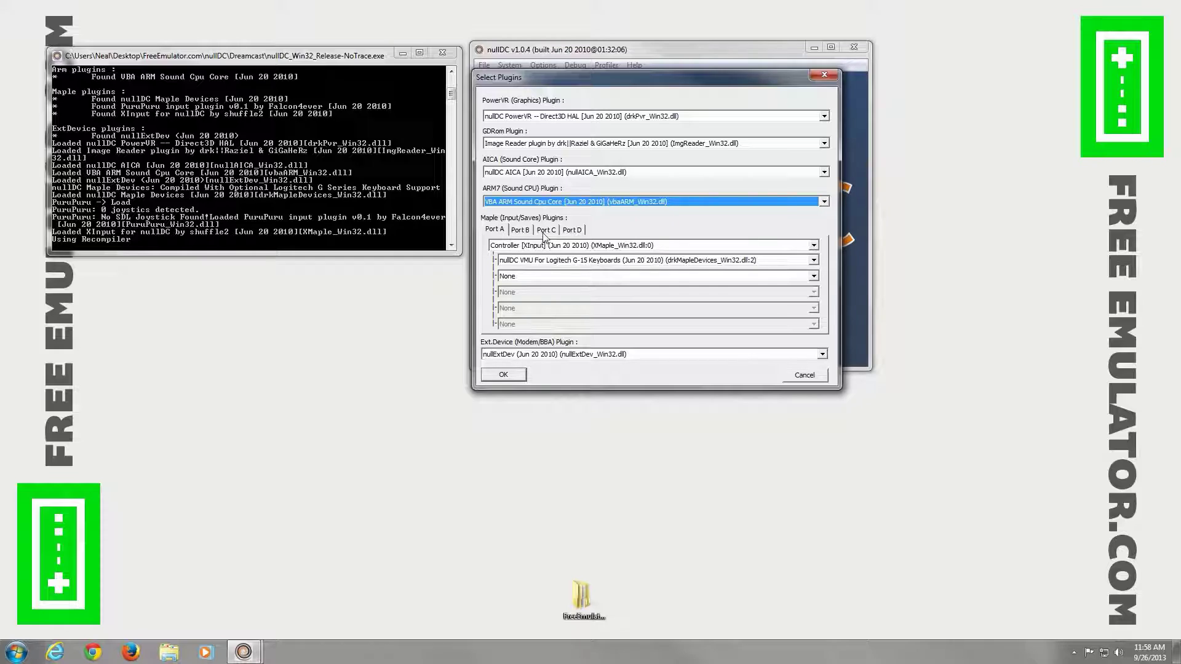
# - Assign the PuruPuru input plugin as the Port A controller, put Puru-Puru Pak [XInput] in its second subdevice slot, and accept the plugin selection
pyautogui.click(704, 246)
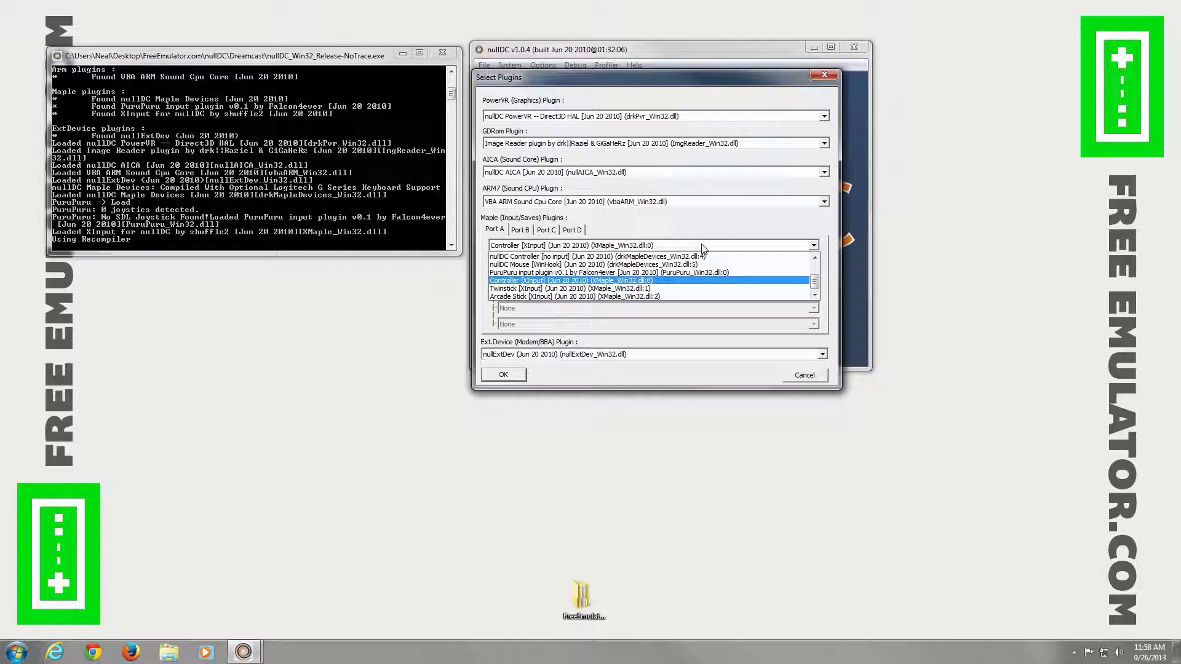
pyautogui.click(585, 272)
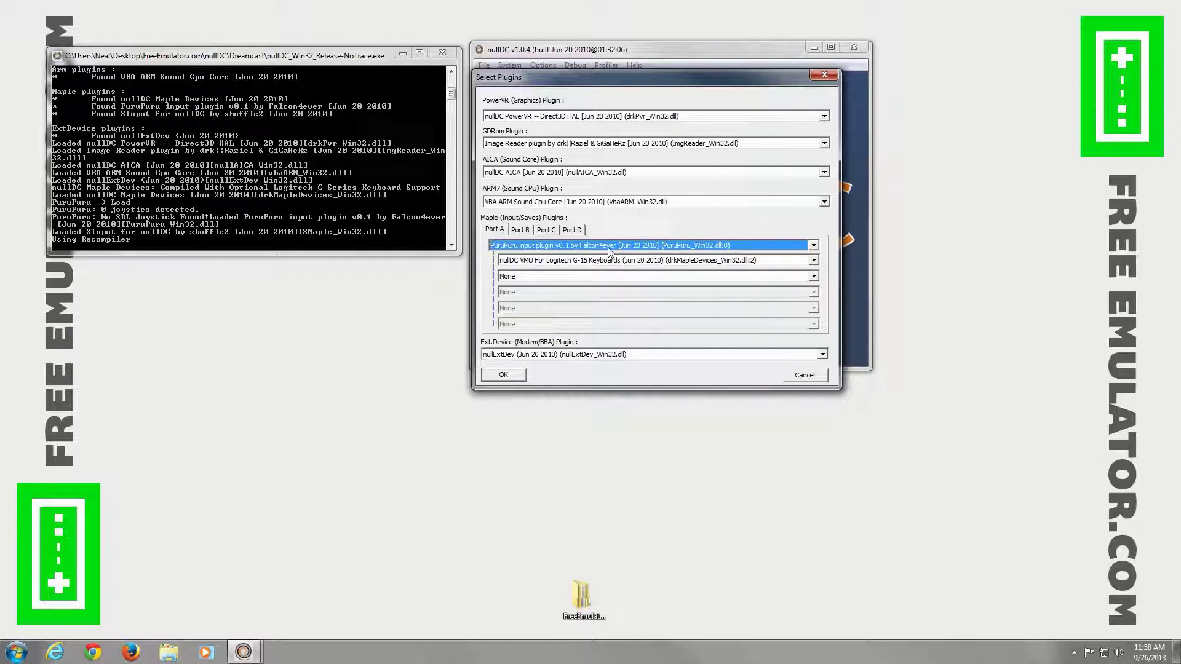
pyautogui.click(626, 264)
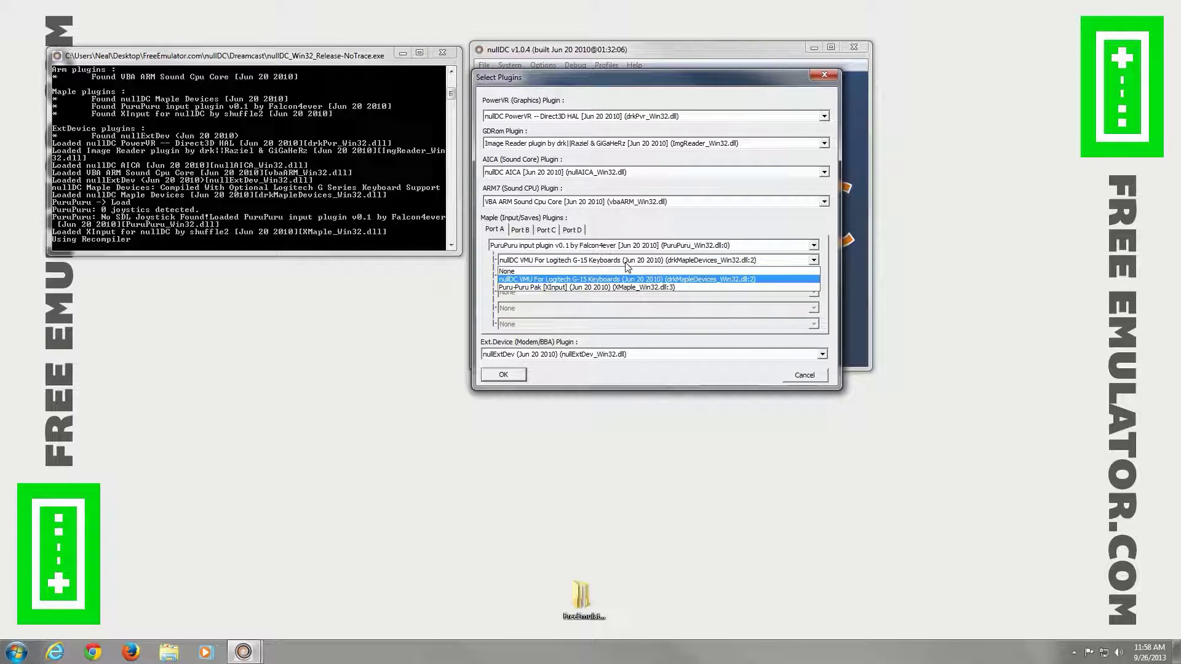
pyautogui.click(567, 287)
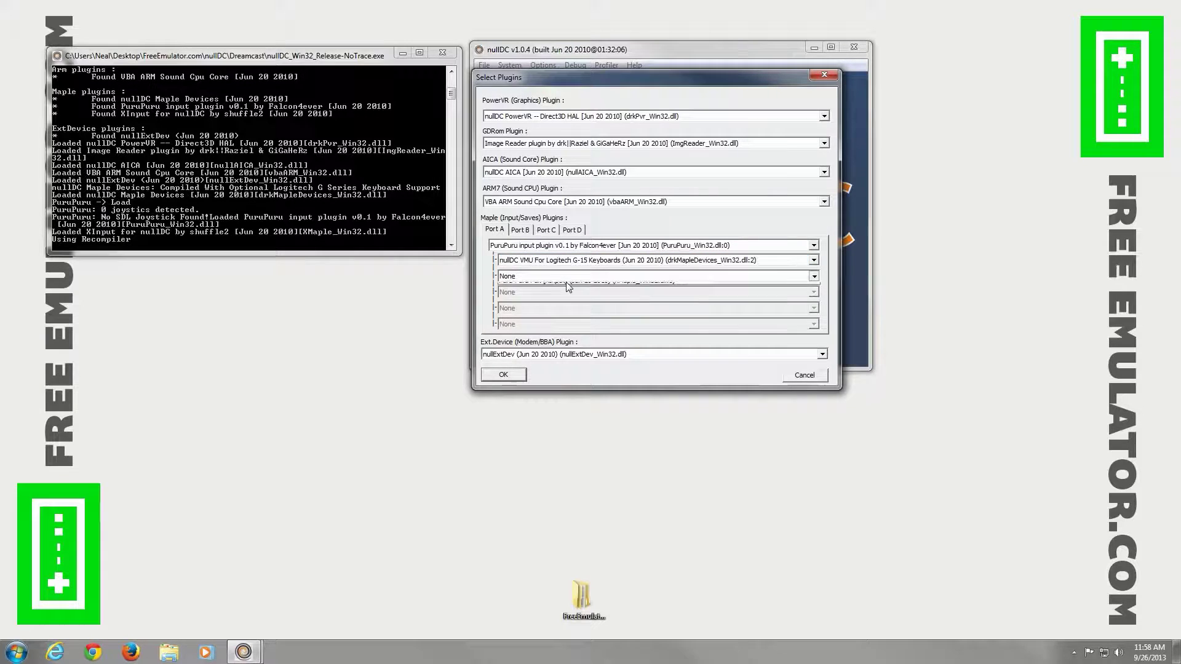
pyautogui.click(537, 302)
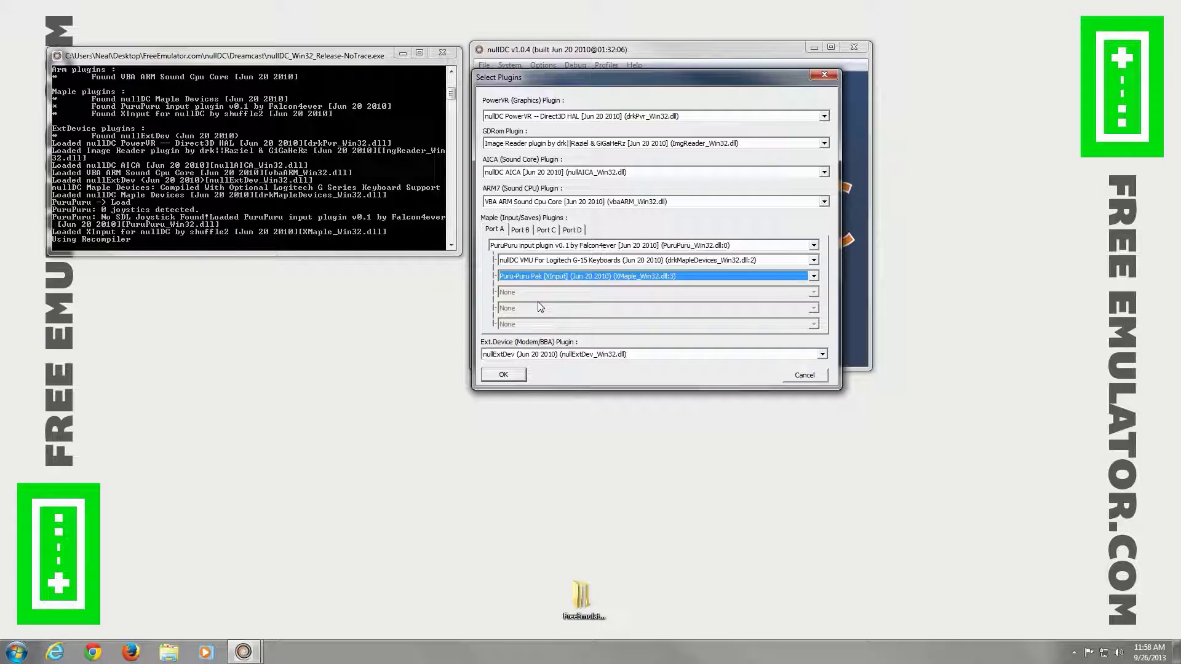
pyautogui.click(514, 375)
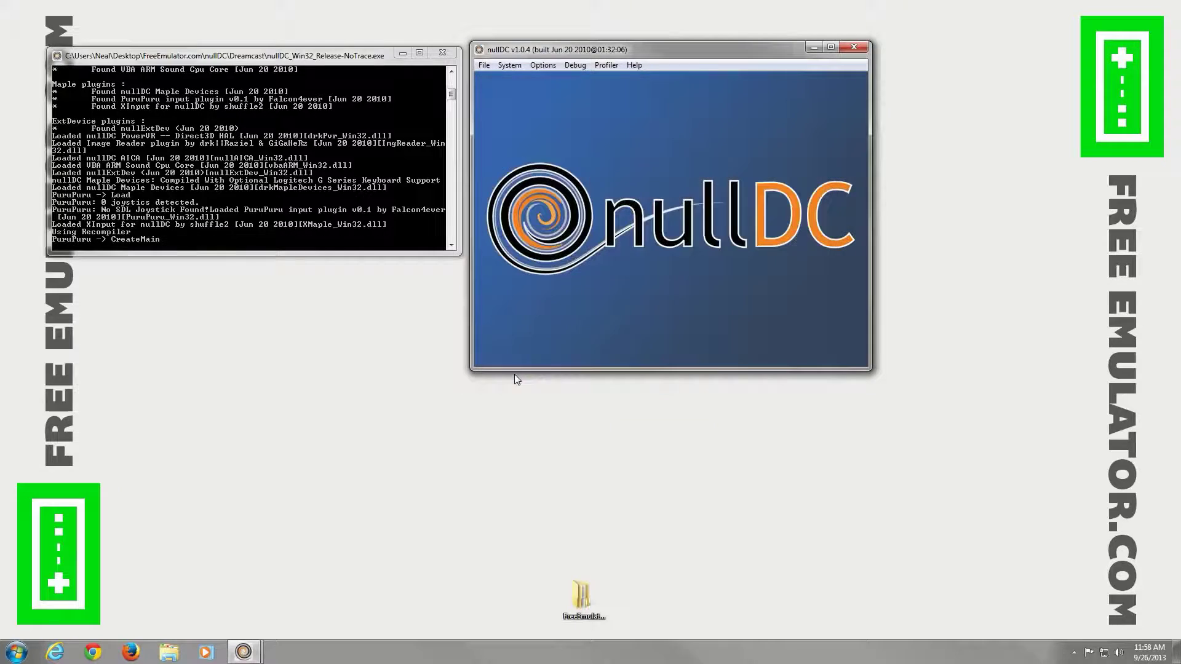
# - Review the PowerVR resolution choices and set the PowerVR aspect ratio to Extra Geom
pyautogui.click(534, 66)
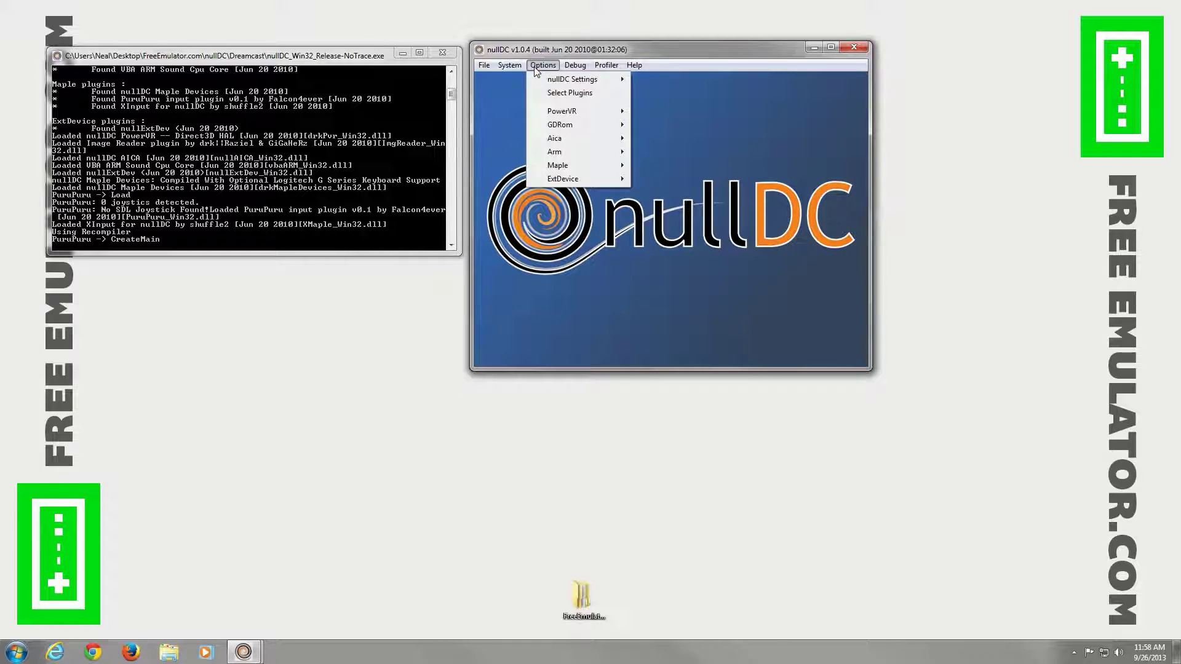
pyautogui.moveTo(561, 112)
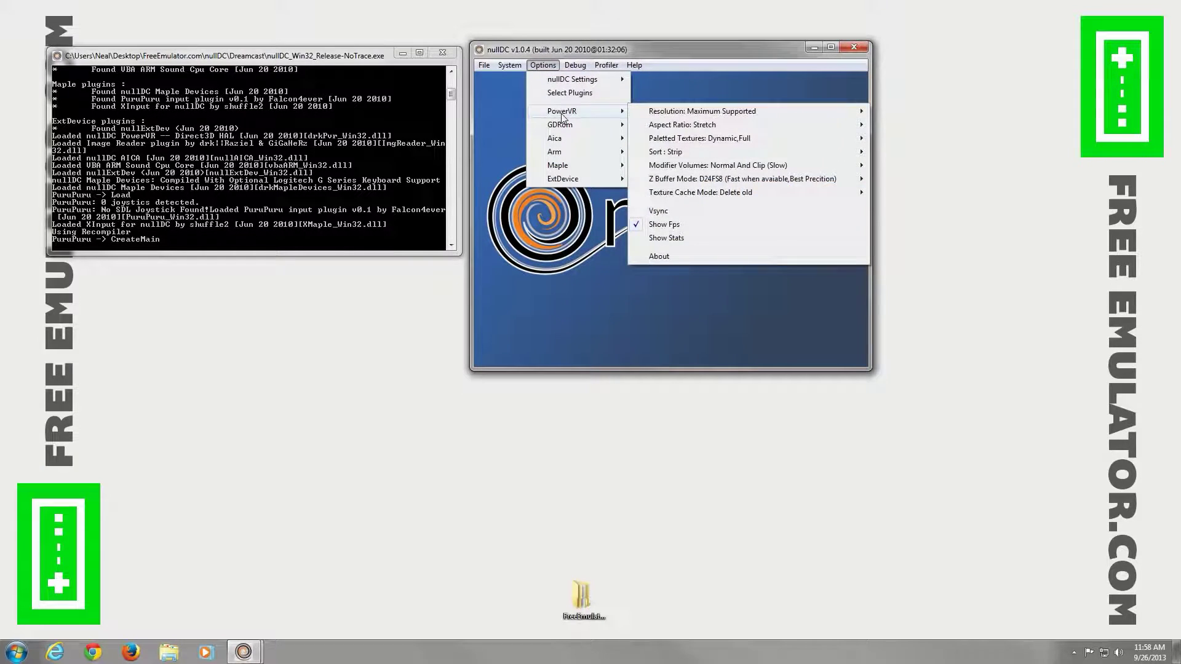
pyautogui.moveTo(708, 118)
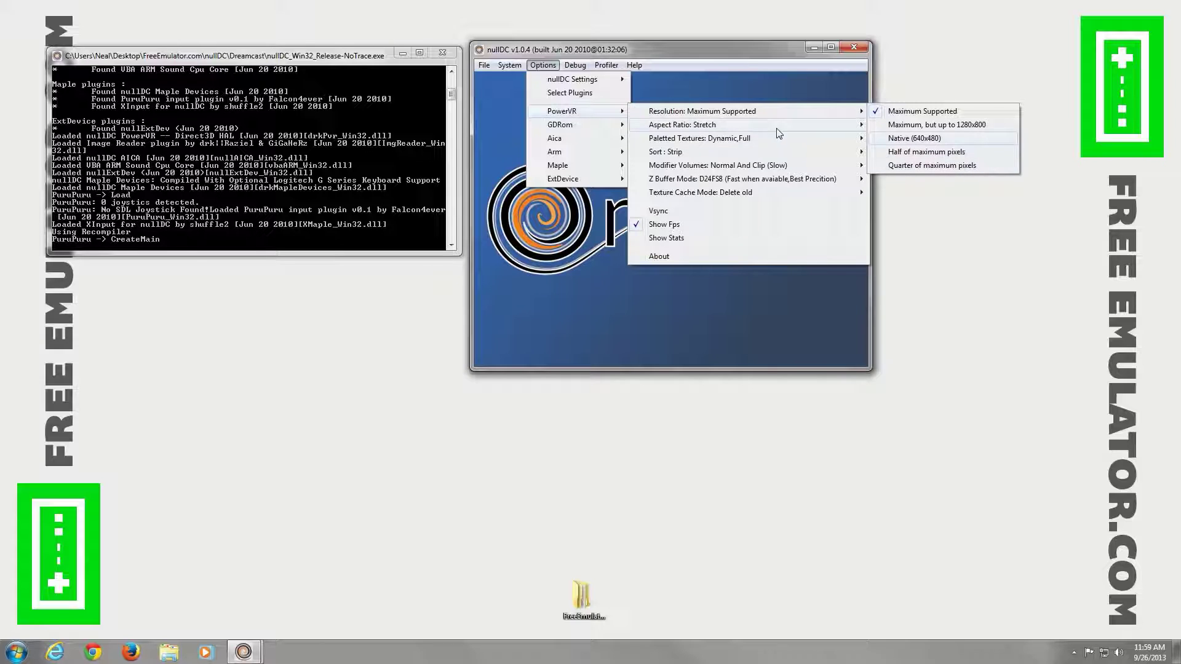
pyautogui.moveTo(779, 131)
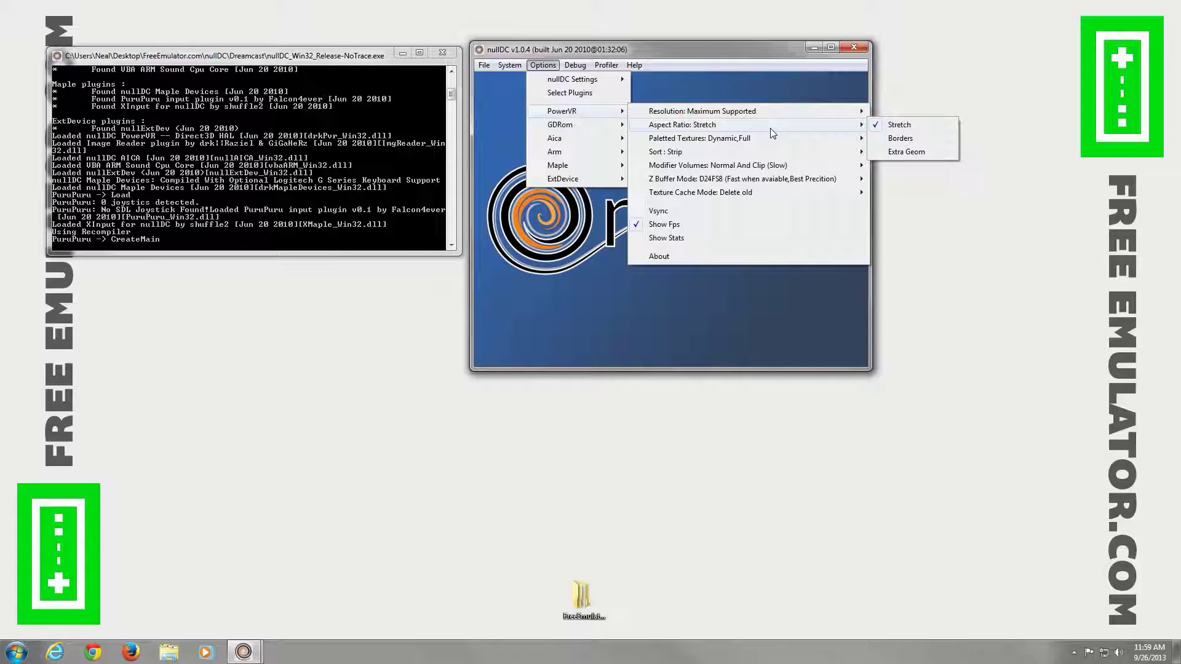
pyautogui.click(916, 156)
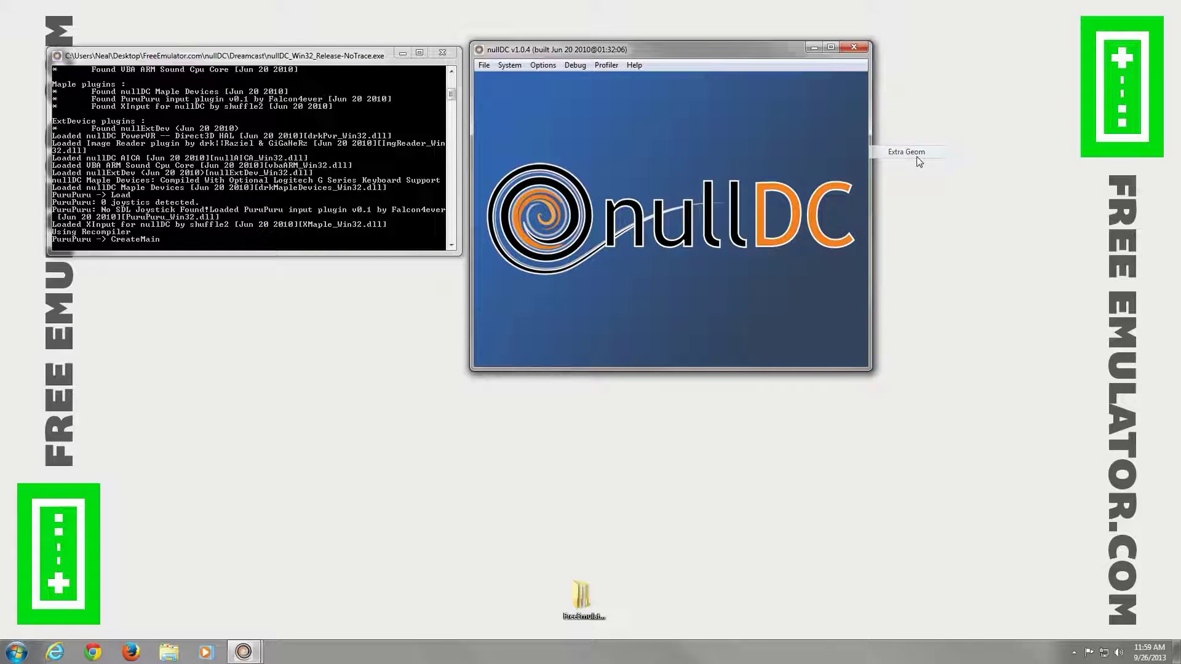
# - Go through the remaining PowerVR graphics options and turn off Show Fps
pyautogui.click(543, 64)
pyautogui.moveTo(557, 111)
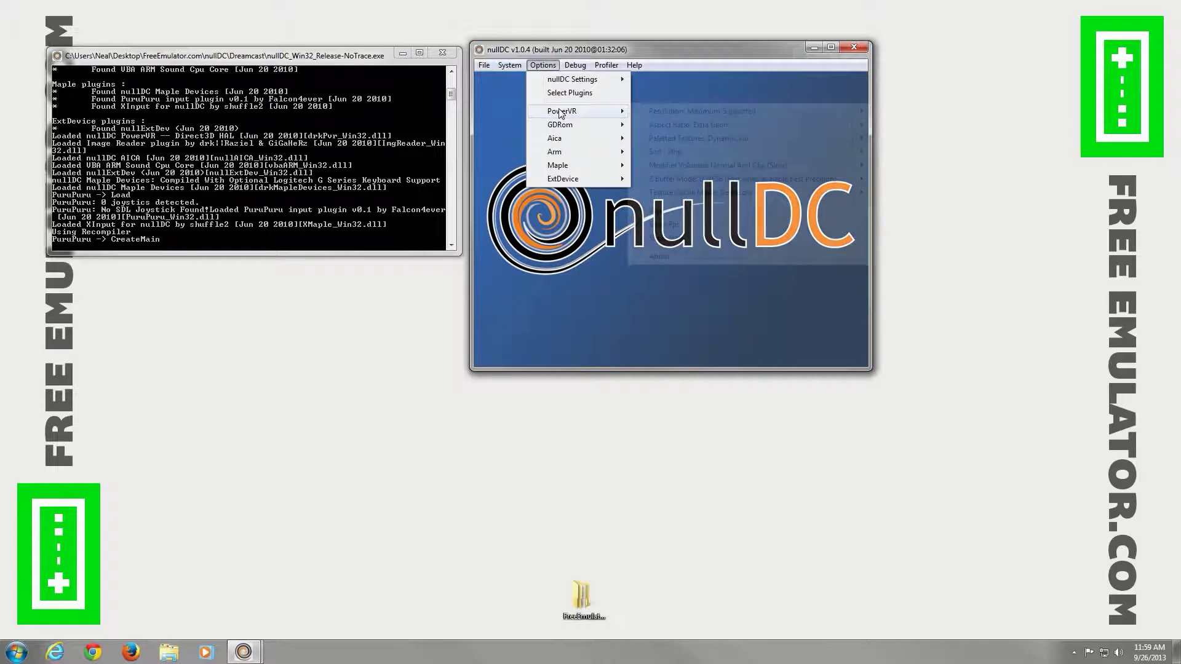
pyautogui.moveTo(723, 130)
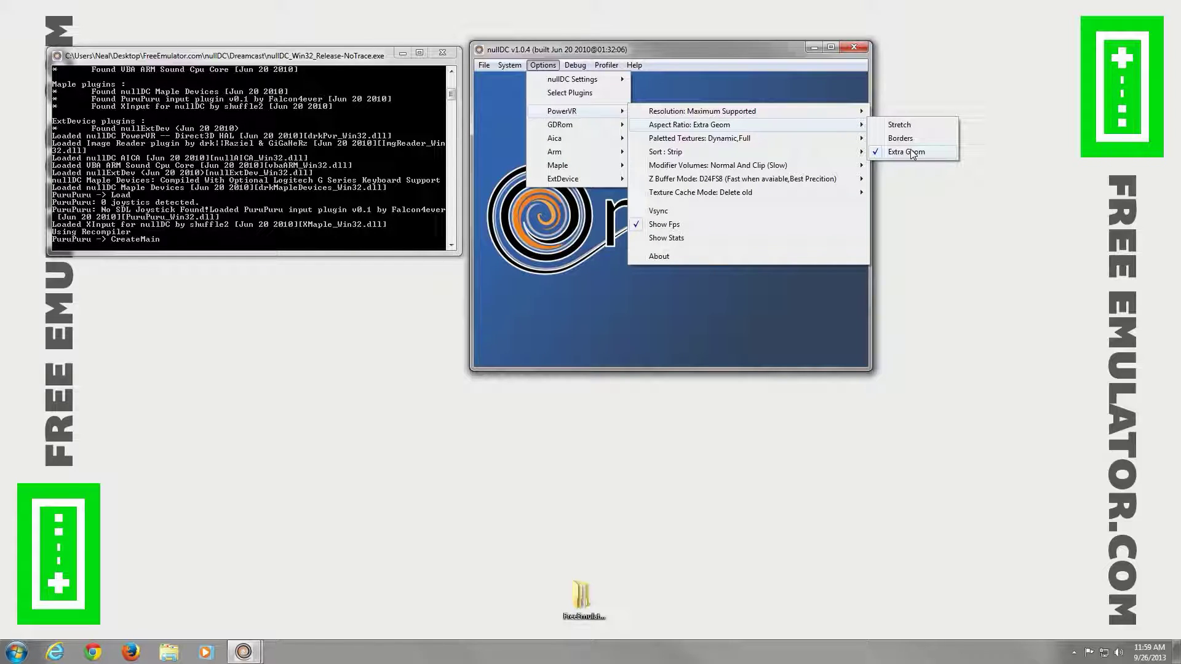
pyautogui.moveTo(802, 141)
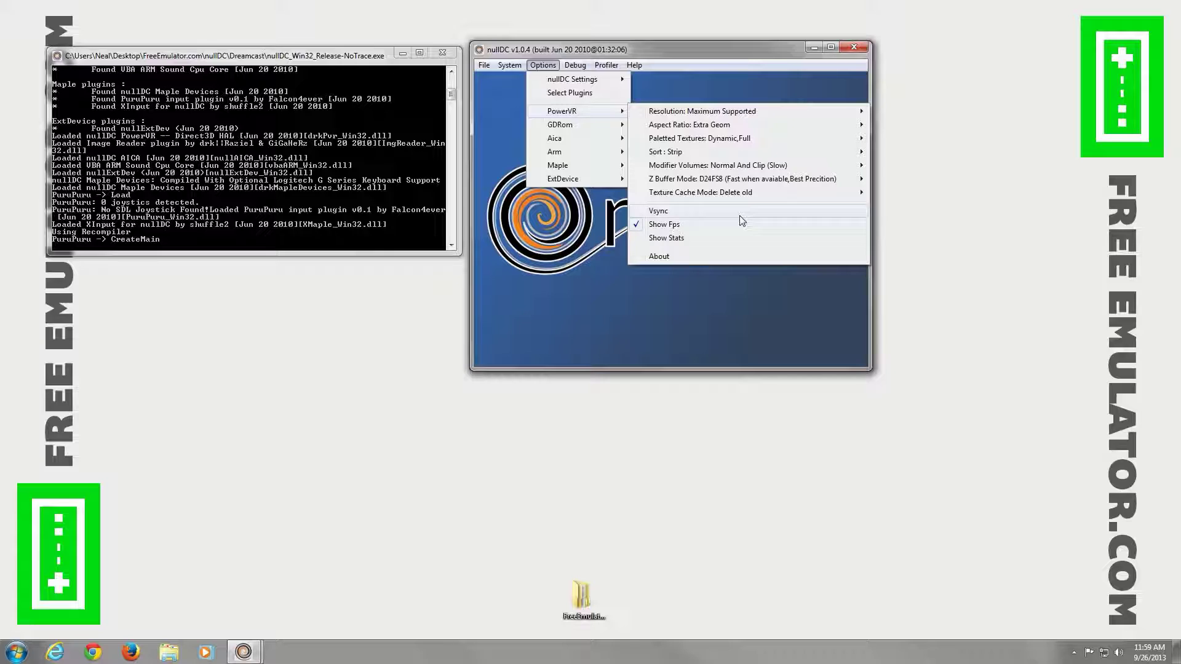
pyautogui.click(682, 227)
# - Examine the Aica sound options and the nullAica settings for buffer size, audio sync, Global Focus and hardware mixing, then close them
pyautogui.click(544, 65)
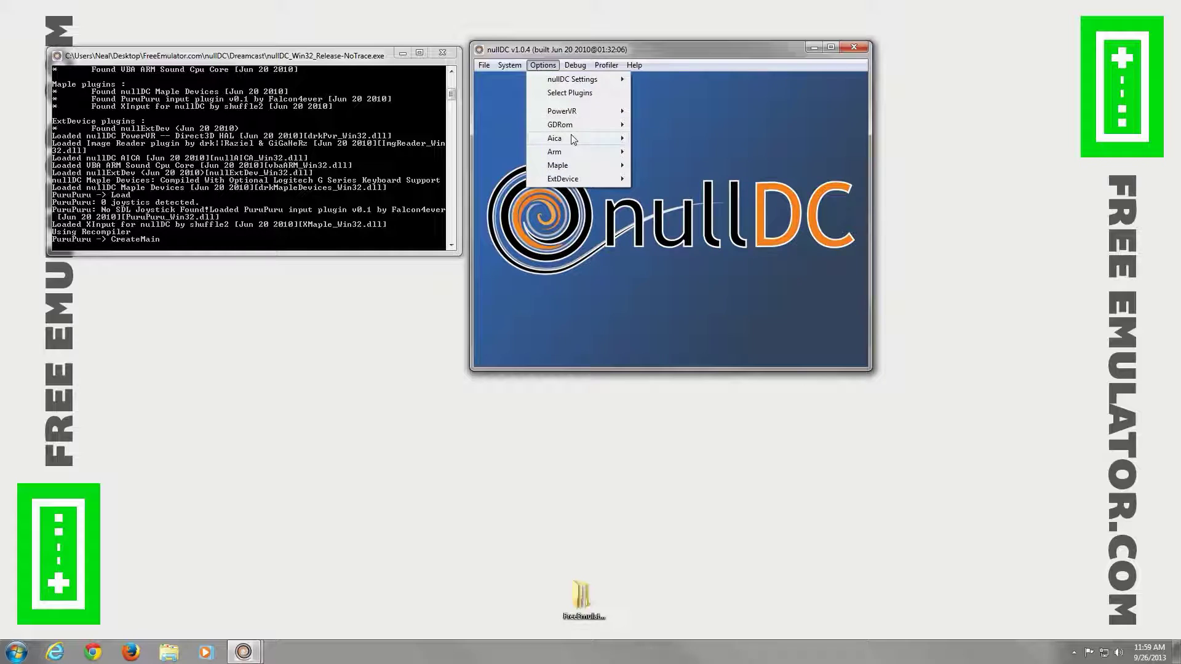
pyautogui.moveTo(573, 130)
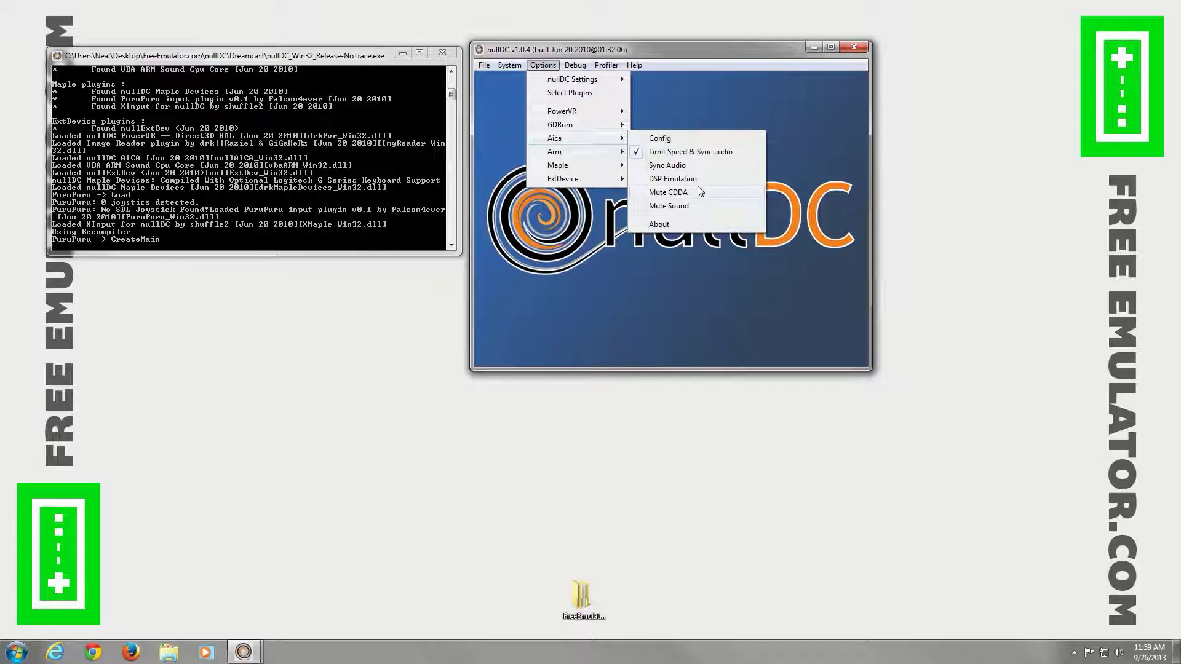
pyautogui.click(680, 140)
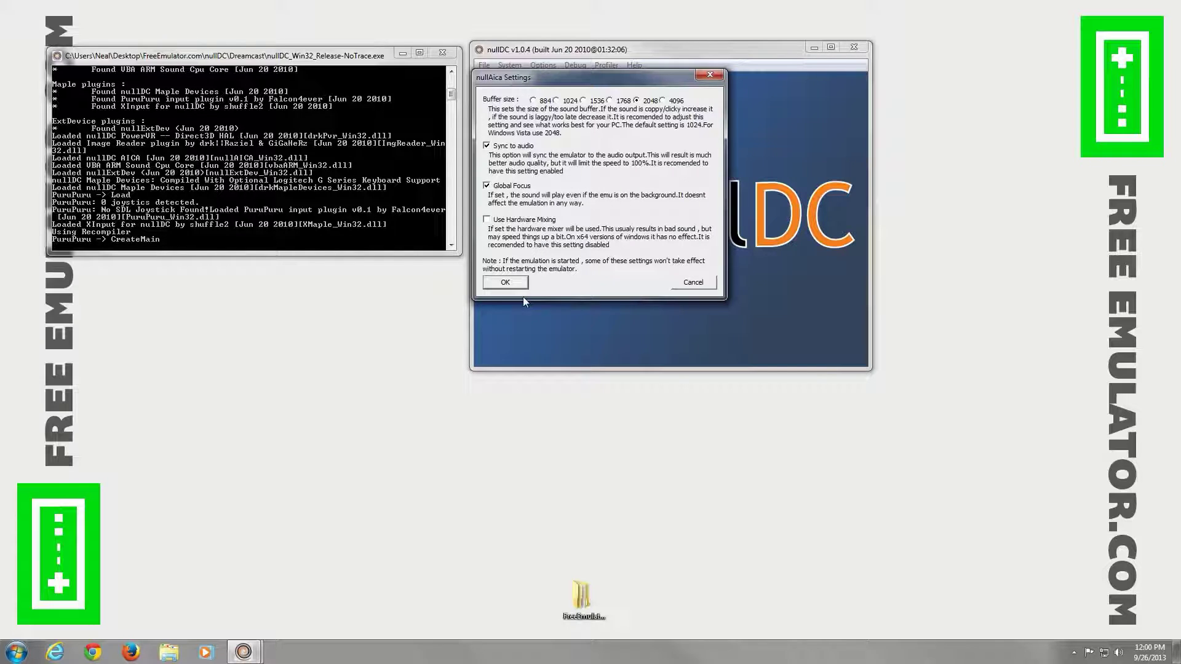
pyautogui.click(505, 283)
# - Check the Maple Port A options for Subdevice 1 and Subdevice 2, and open the key configuration for Player 1
pyautogui.click(544, 66)
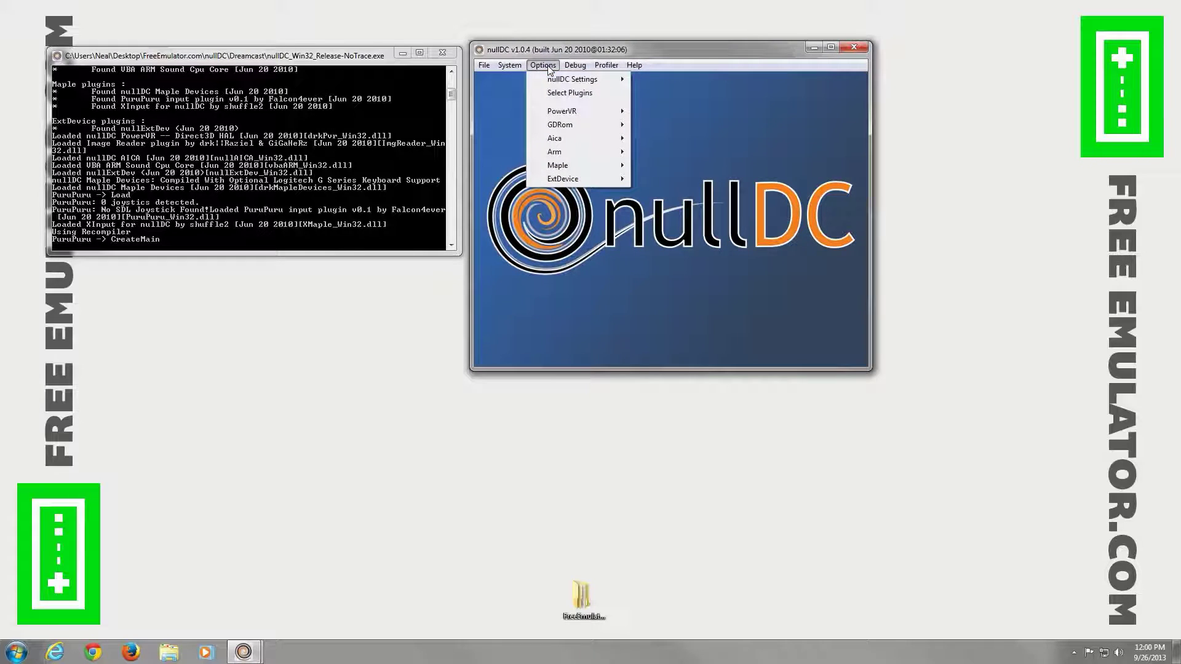
pyautogui.moveTo(564, 153)
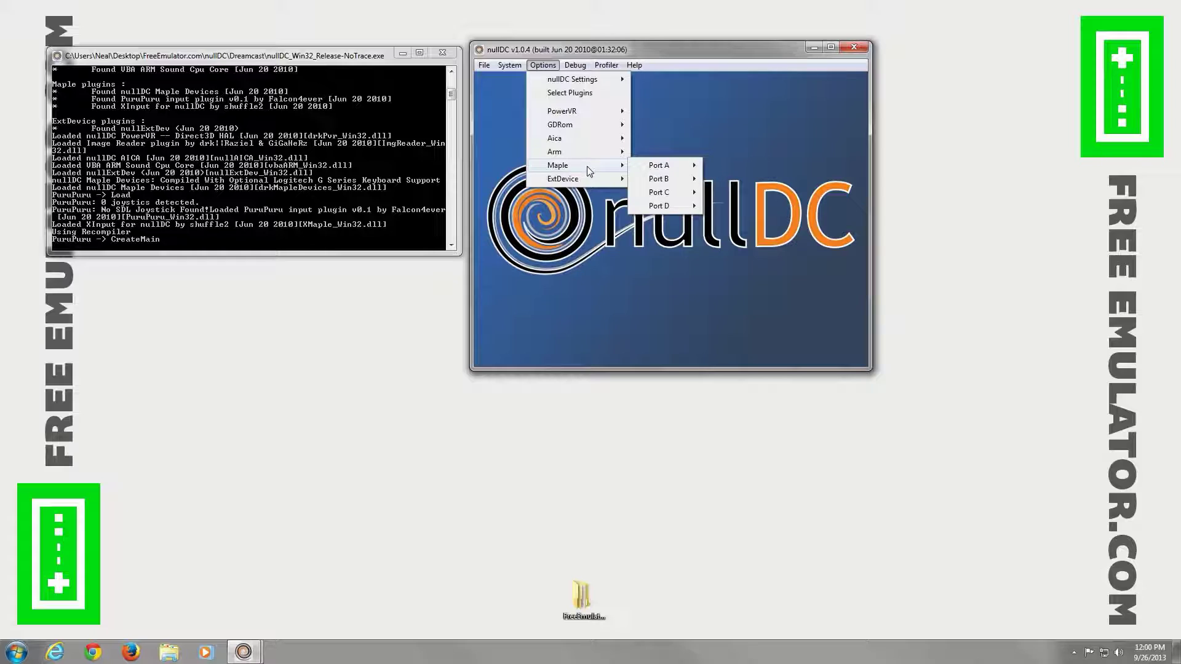
pyautogui.moveTo(664, 171)
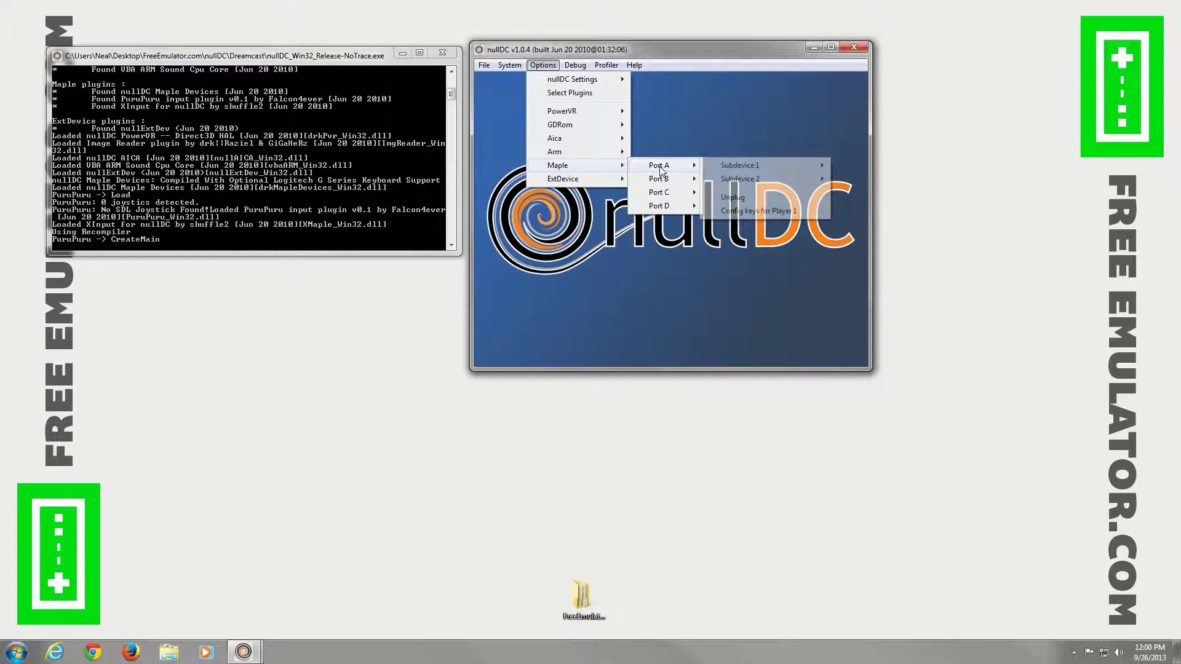
pyautogui.moveTo(760, 172)
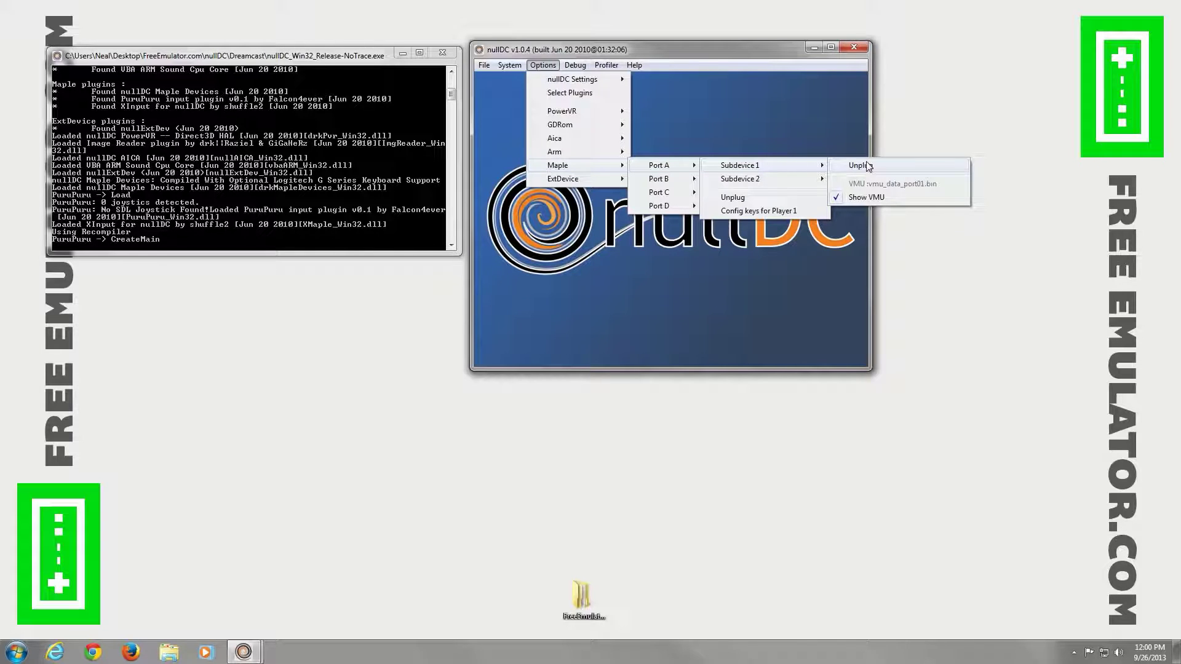
pyautogui.moveTo(797, 184)
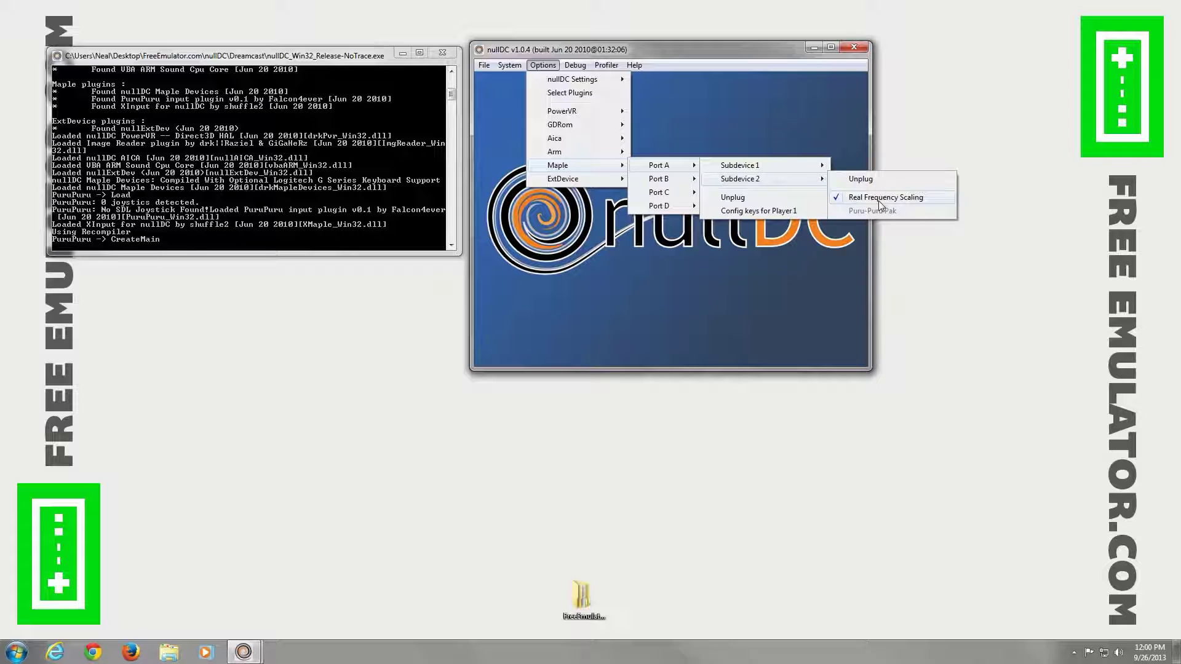
pyautogui.click(761, 211)
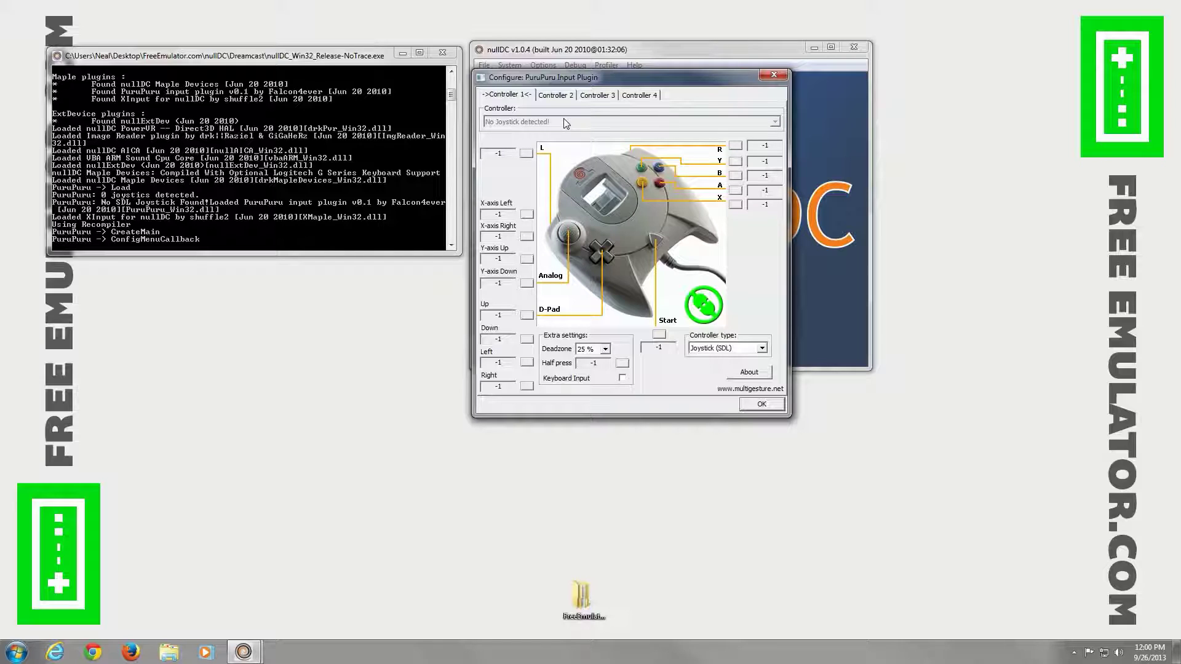
# - Look through the PuruPuru input mappings for Controllers 2, 3 and 4, return to Controller 1, and close the configuration
pyautogui.click(555, 95)
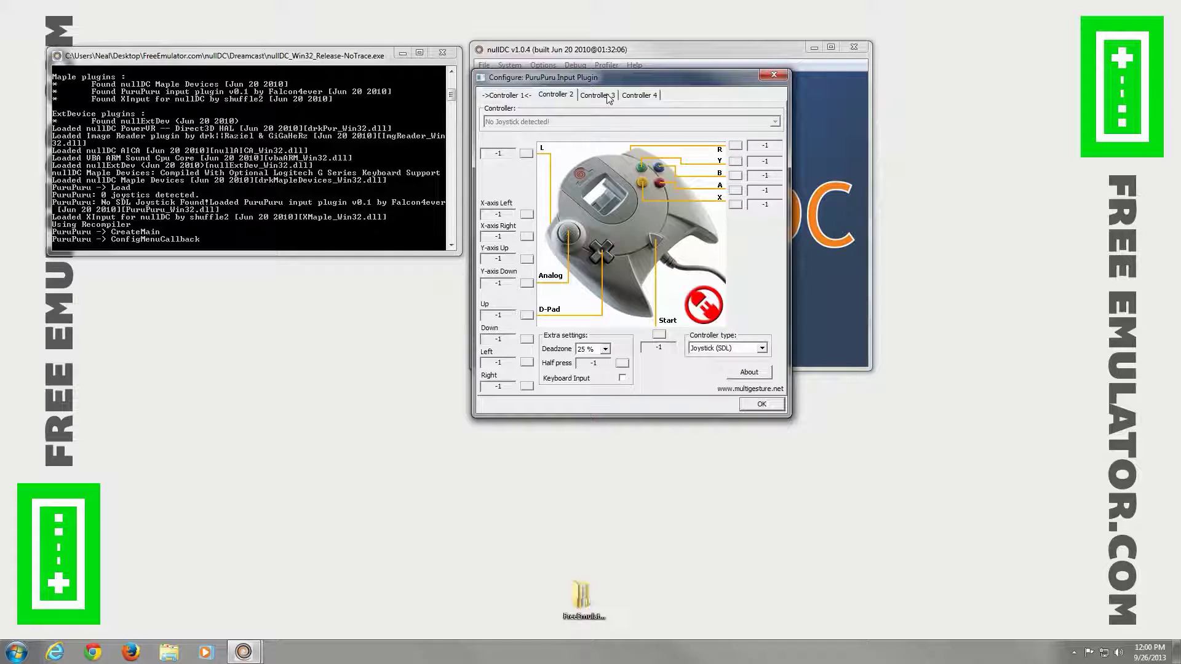
pyautogui.click(597, 95)
pyautogui.click(640, 95)
pyautogui.click(521, 97)
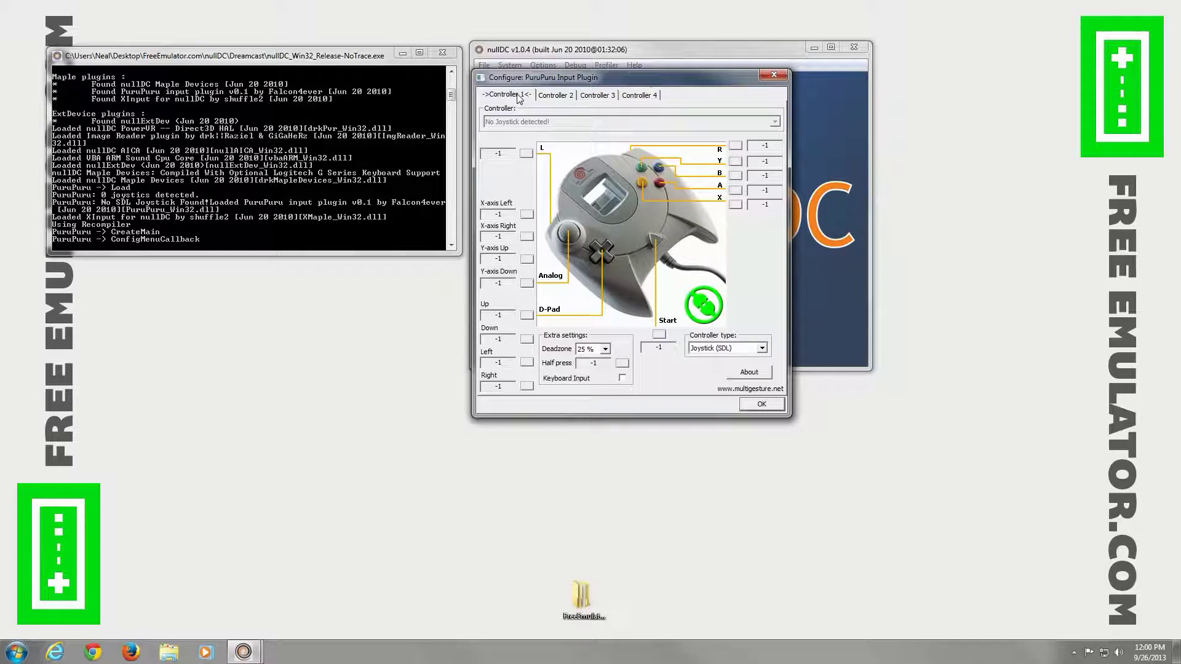
pyautogui.click(758, 404)
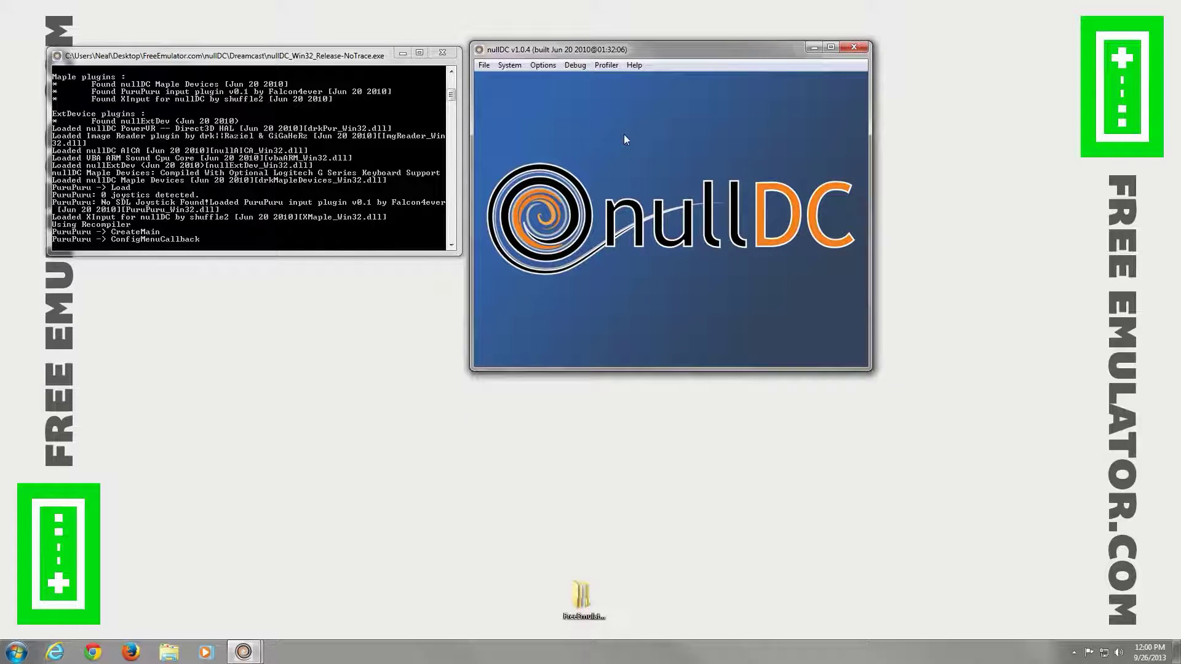
# - View the nullDC version and credits information and close it
pyautogui.click(543, 65)
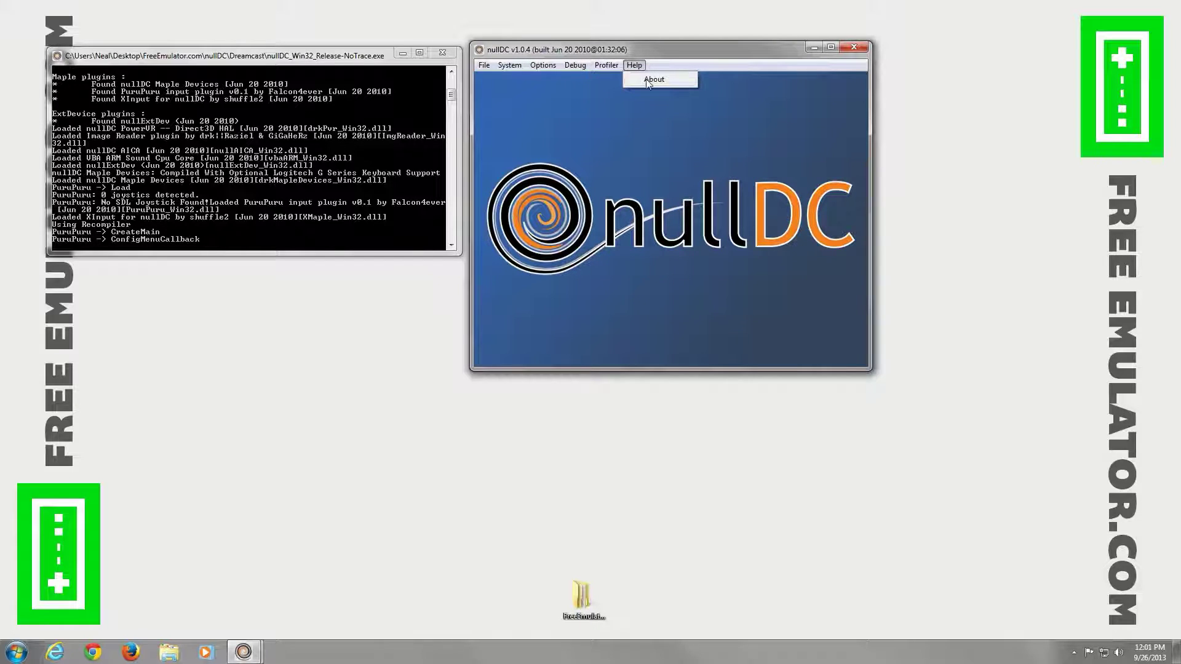
pyautogui.click(652, 80)
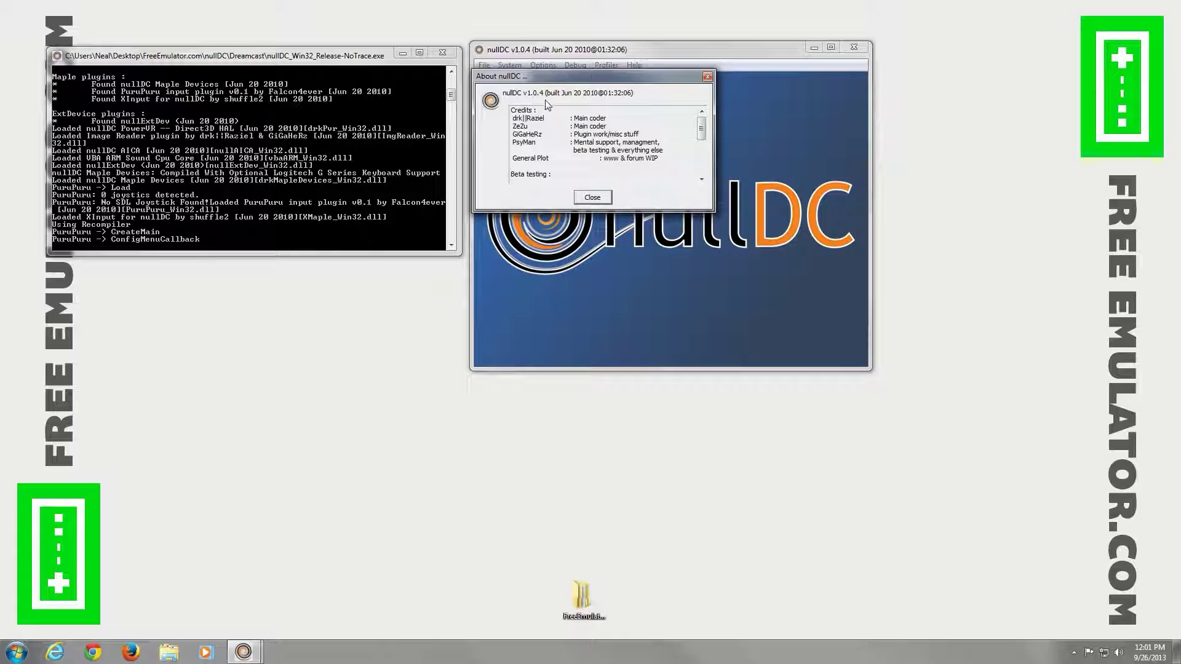
pyautogui.click(593, 198)
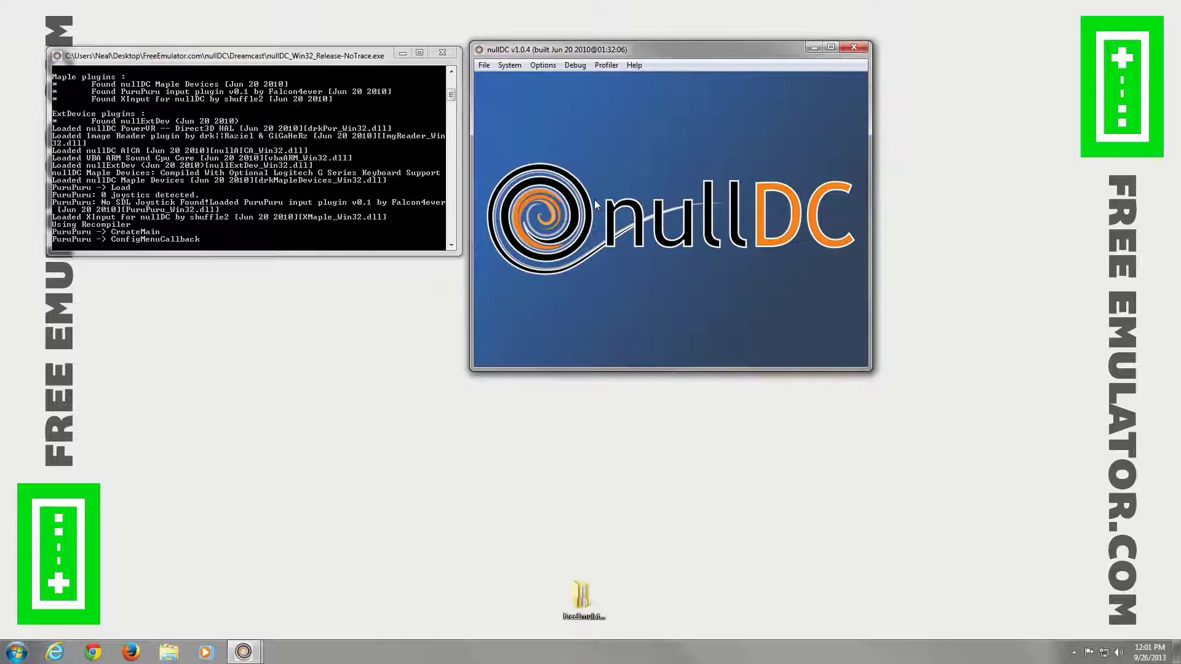
pyautogui.click(482, 66)
pyautogui.click(656, 183)
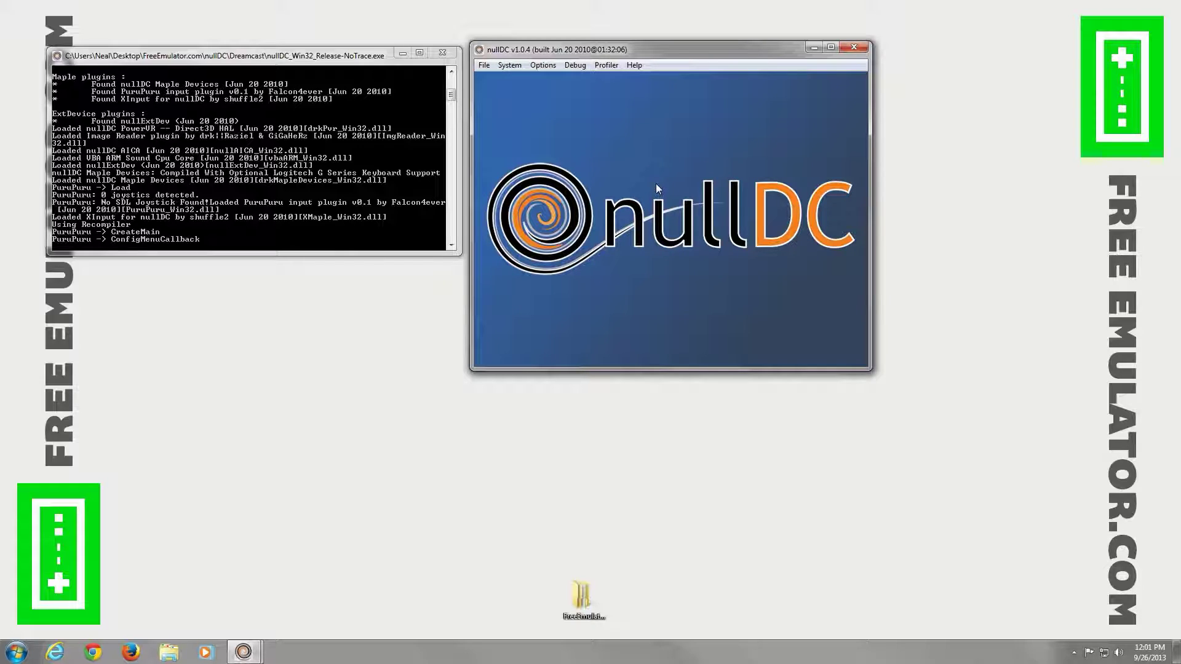